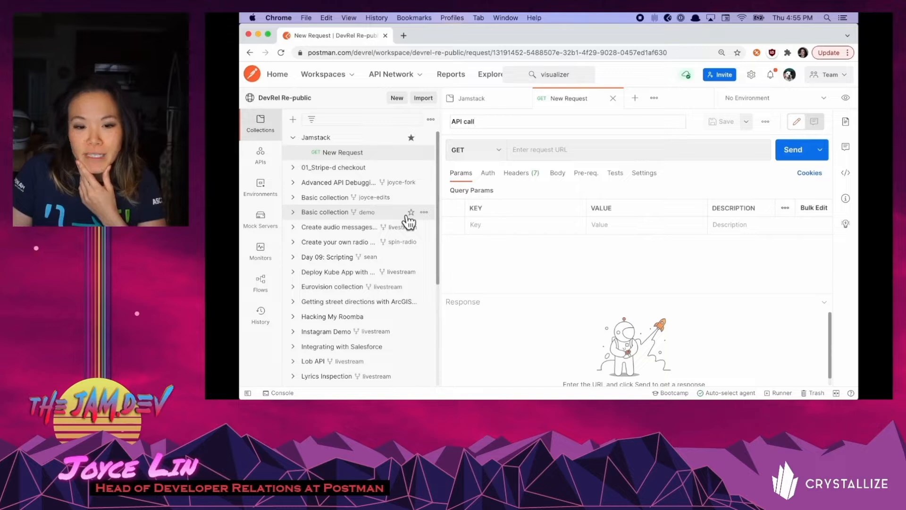
Set the API call request's URL to {{url}}/data and save the request
left_click(535, 157)
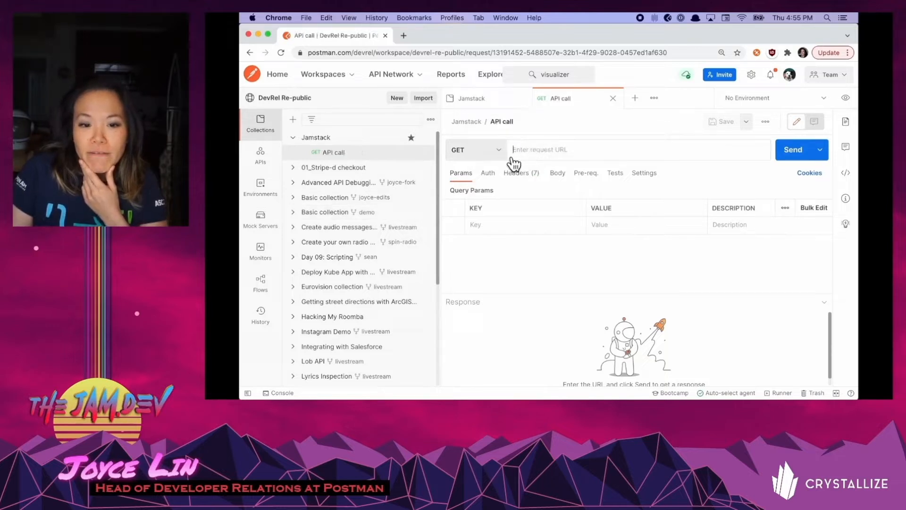
left_click(531, 148)
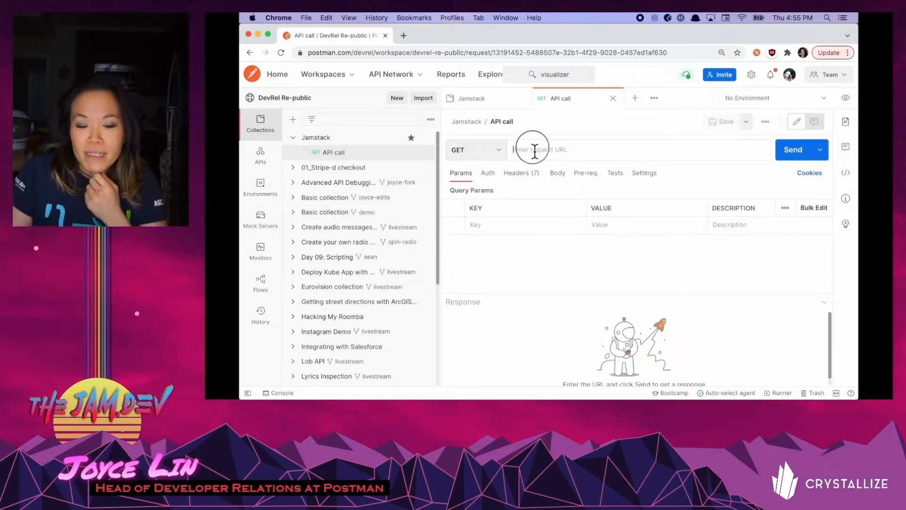
type("{{url")
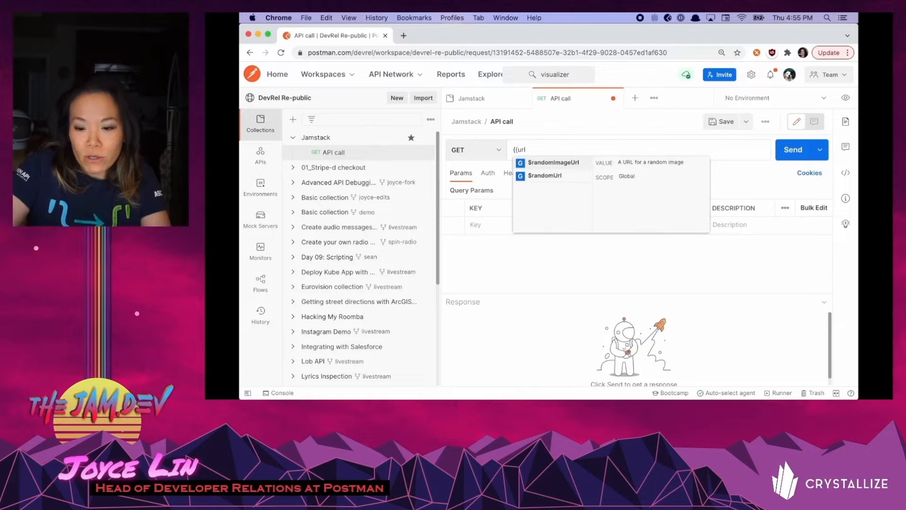
type("}}/data")
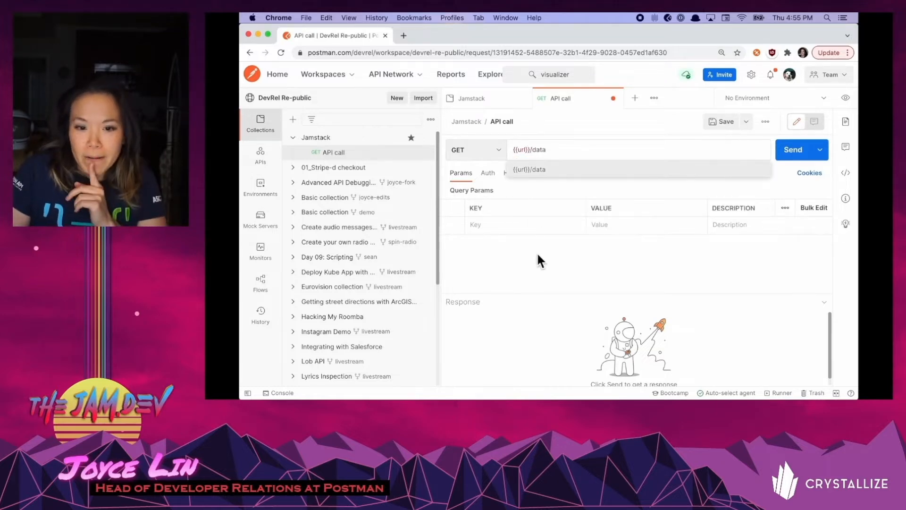
left_click(537, 251)
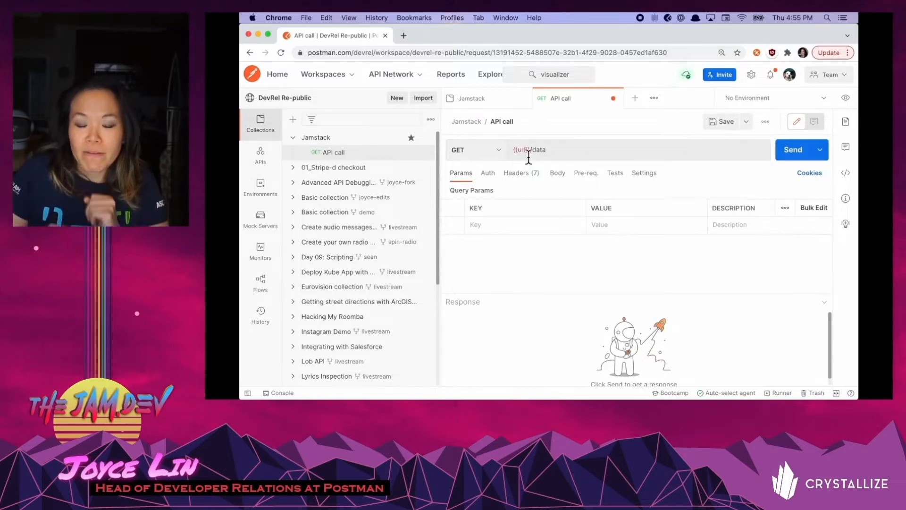
mouse_move(530, 152)
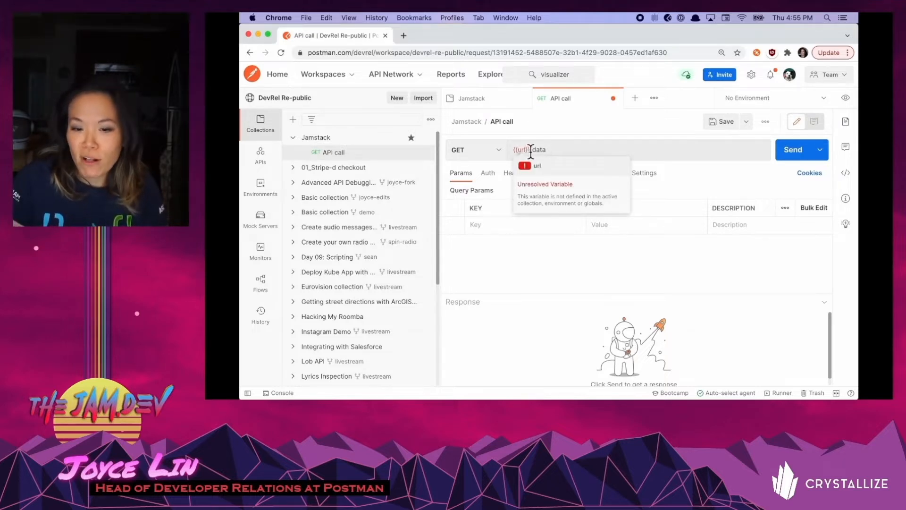
left_click(552, 154)
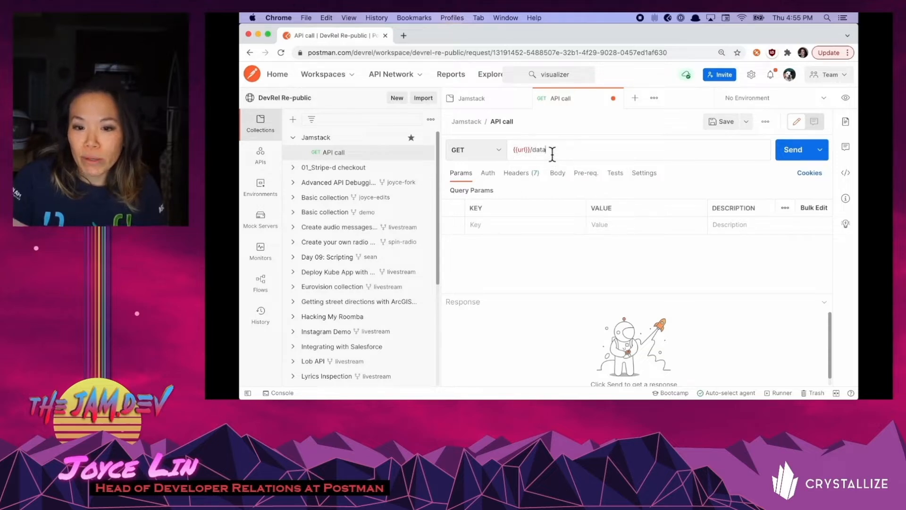
left_click(724, 125)
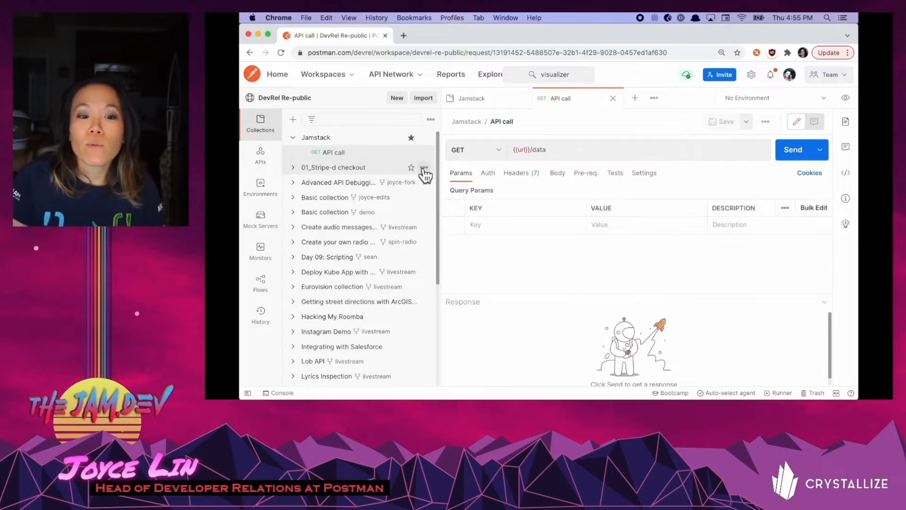
Add an example named "Example data" to the API call request and set its response body format to JSON
left_click(427, 156)
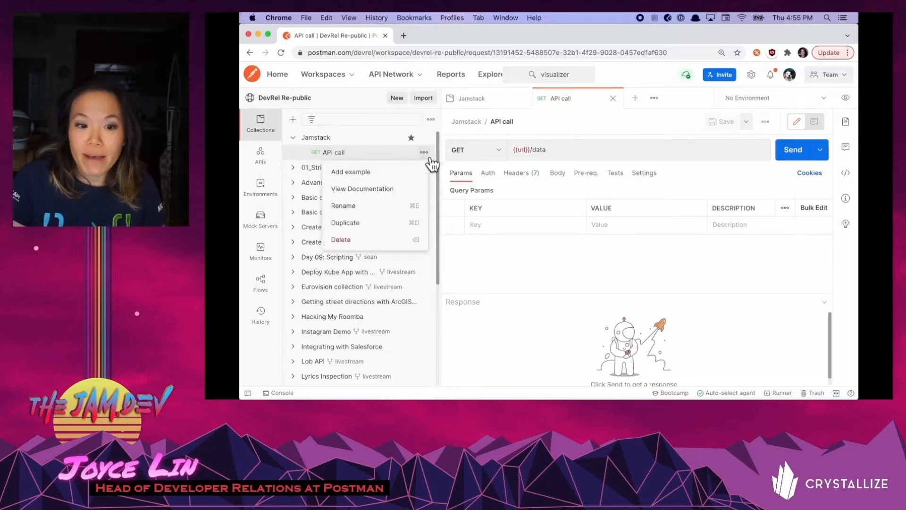
left_click(391, 179)
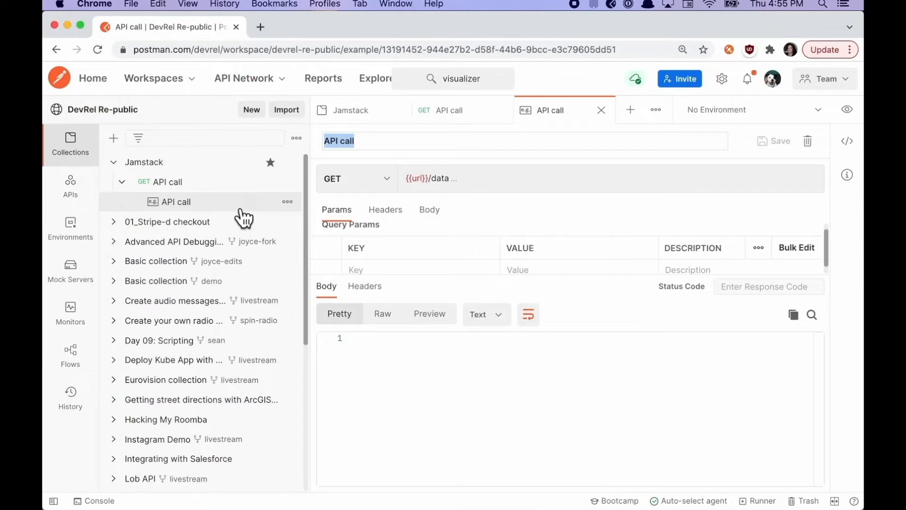
type("Example data")
key("Return")
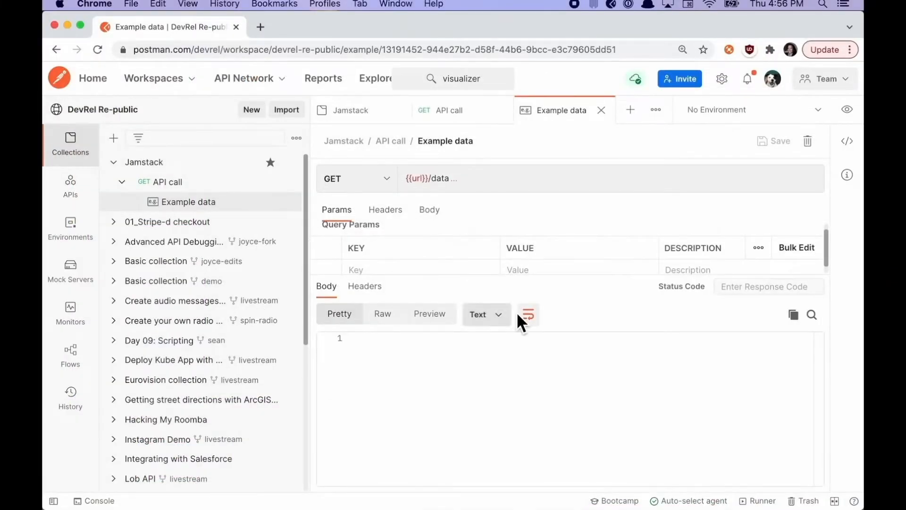
left_click(503, 318)
left_click(499, 347)
left_click(491, 384)
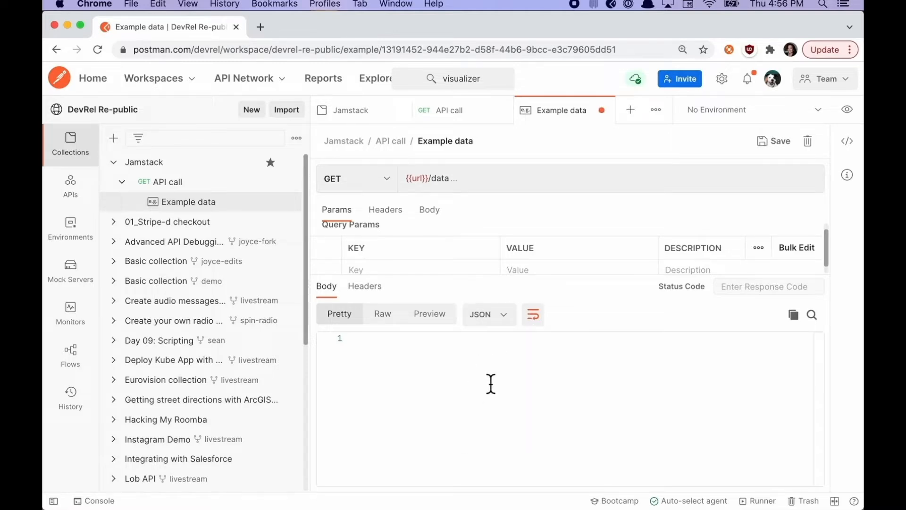
Open the Postman Learning Center in a new browser tab, search its docs for "visualiz" and open the Visualizing responses article
left_click(261, 27)
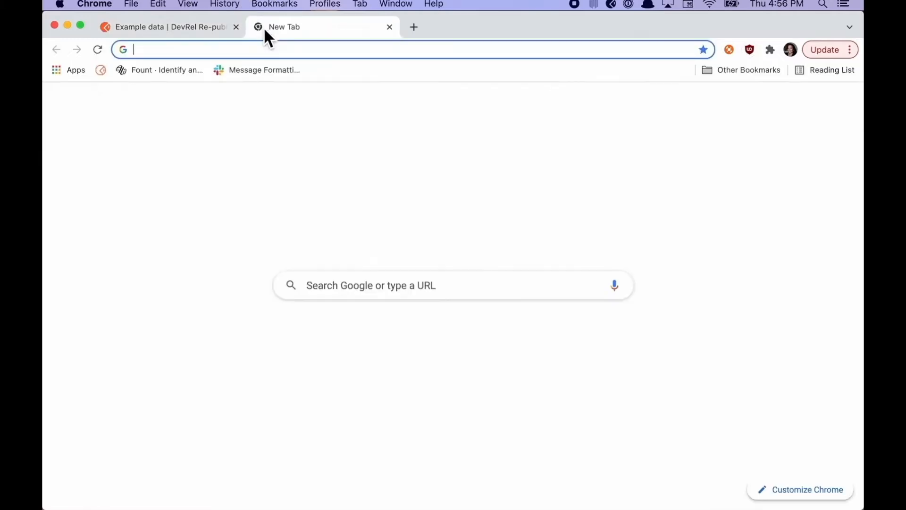
type("lear")
key("Return")
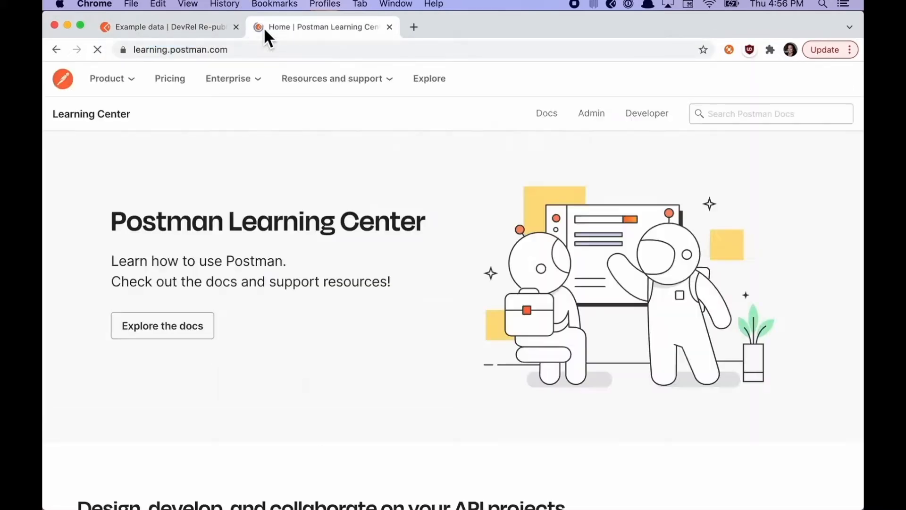
left_click(196, 333)
left_click(731, 116)
type("visualiz")
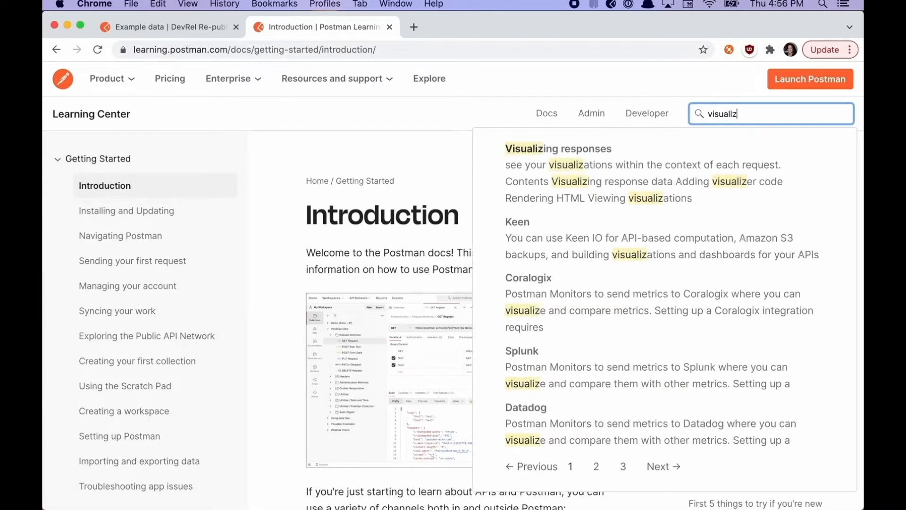
left_click(714, 184)
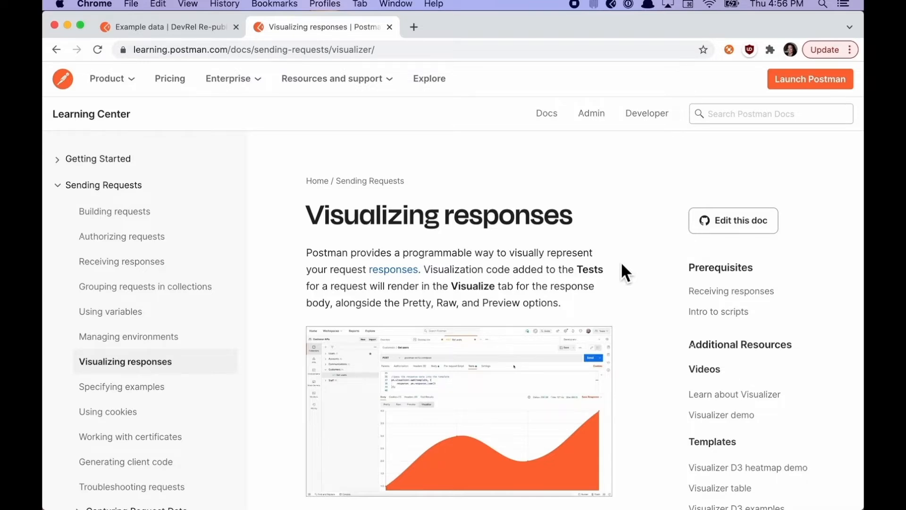
Copy the article's sample JSON array of names and emails into the response body of Example data
scroll(622, 264, "down", 10)
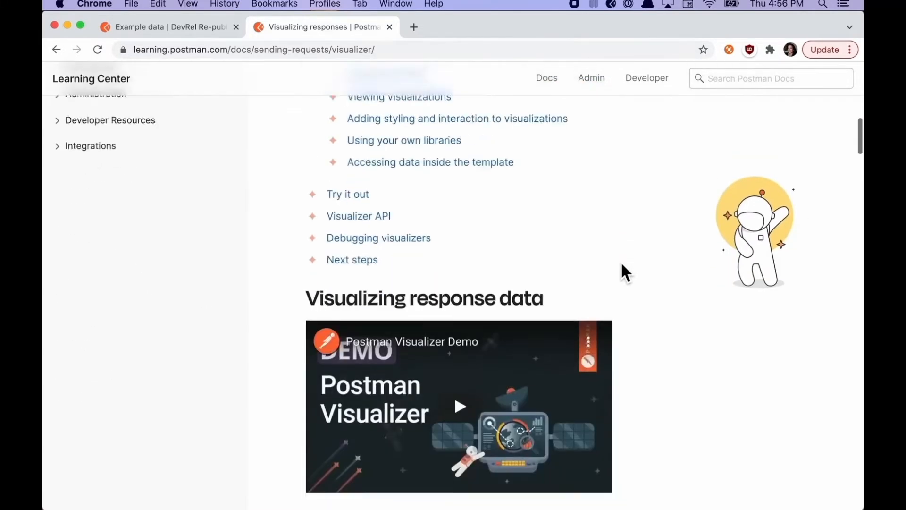
scroll(622, 265, "down", 13)
scroll(621, 271, "down", 3)
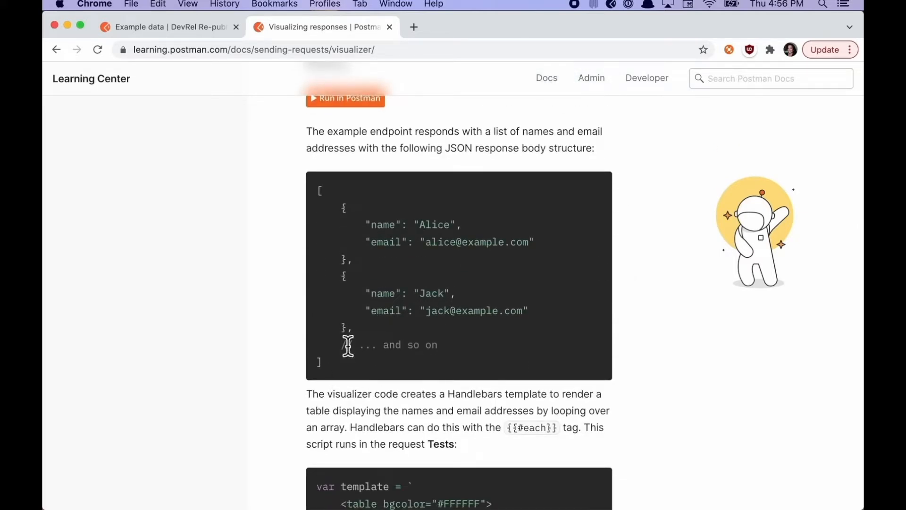
left_click_drag(333, 370, 316, 217)
key("super+c")
left_click(196, 29)
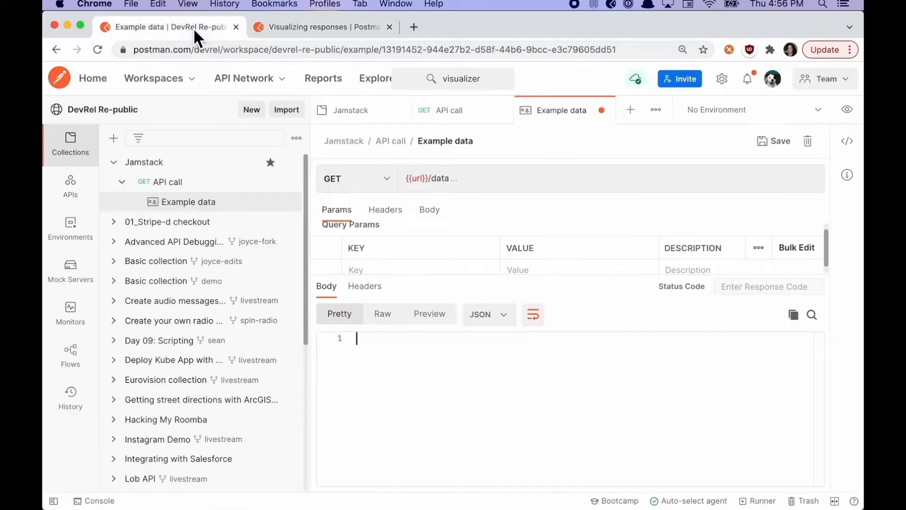
key("super+v")
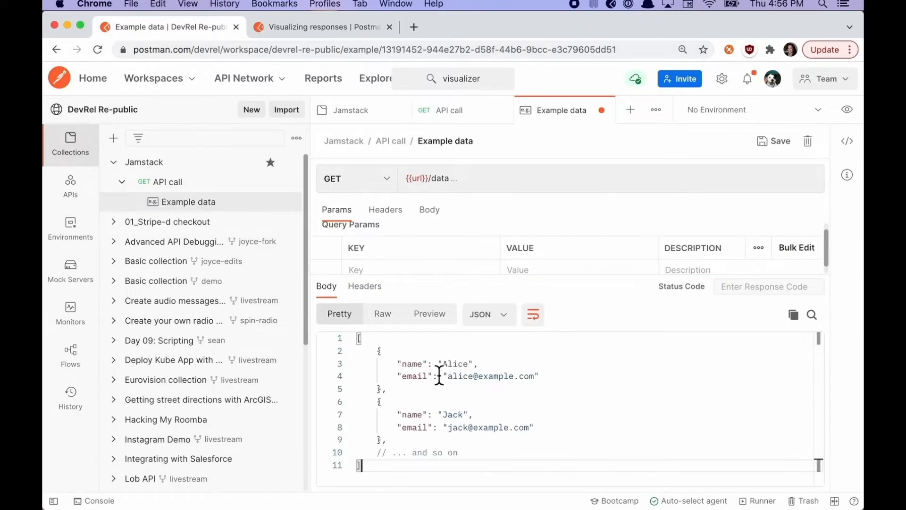
Delete the "// ... and so on" comment line and the trailing comma after the second object in the response body
left_click_drag(467, 455, 357, 457)
key("BackSpace")
key("BackSpace")
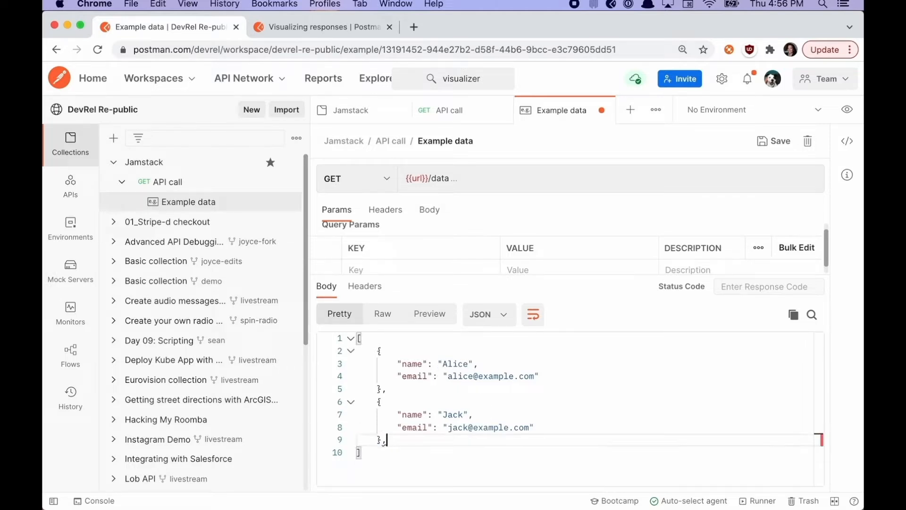
key("BackSpace")
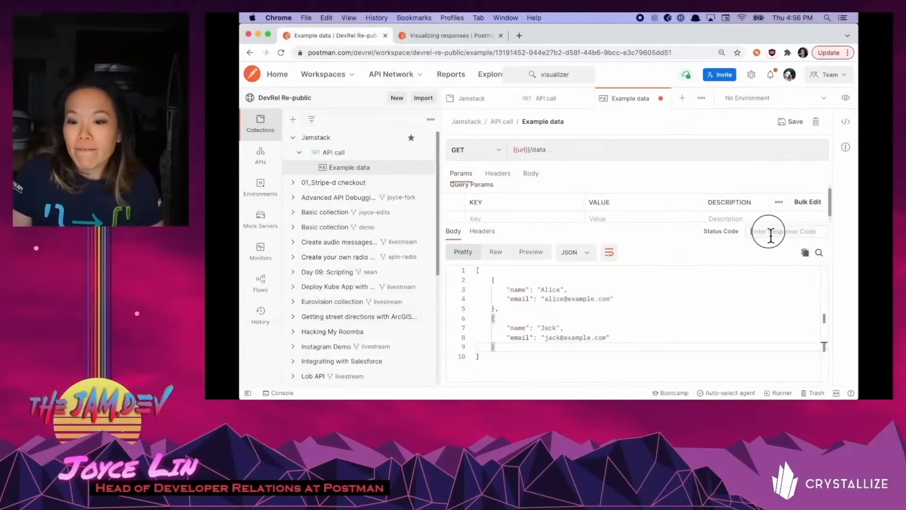
Set the example response's status code to 200 OK
left_click(746, 288)
type("200")
left_click(774, 246)
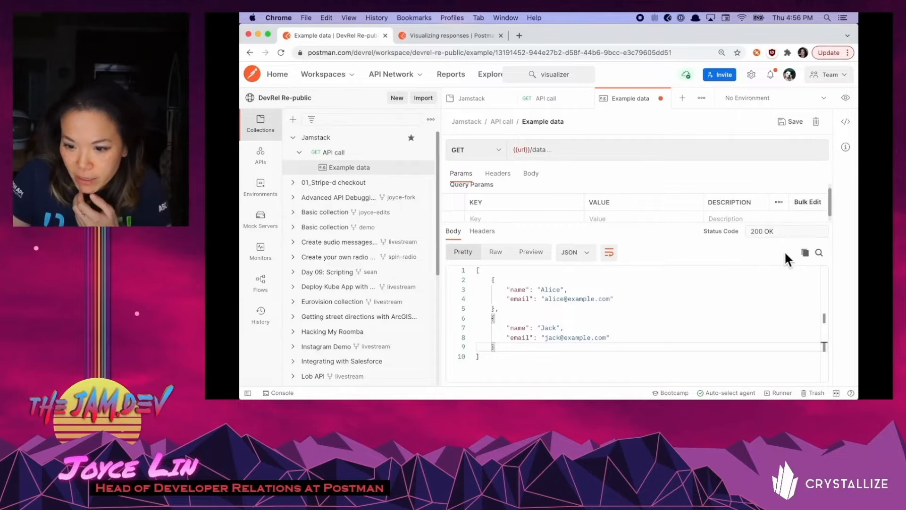
Add a Content-Type response header with the value application/json to Example data and save the example
left_click(482, 231)
left_click(507, 269)
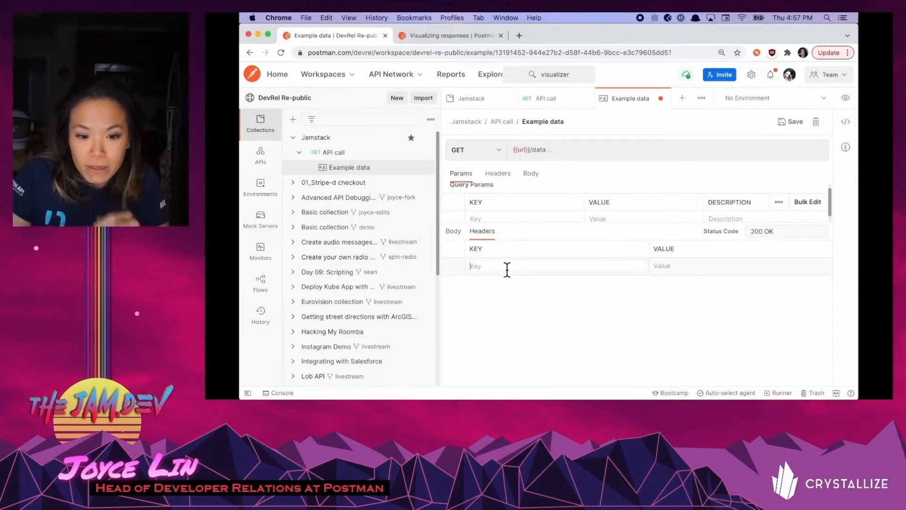
type("Cont")
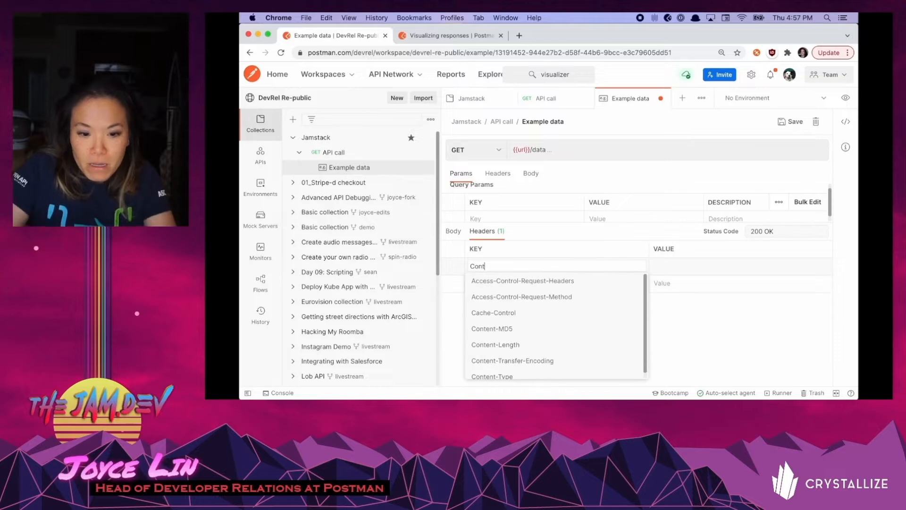
left_click(522, 377)
left_click(685, 274)
type("appli")
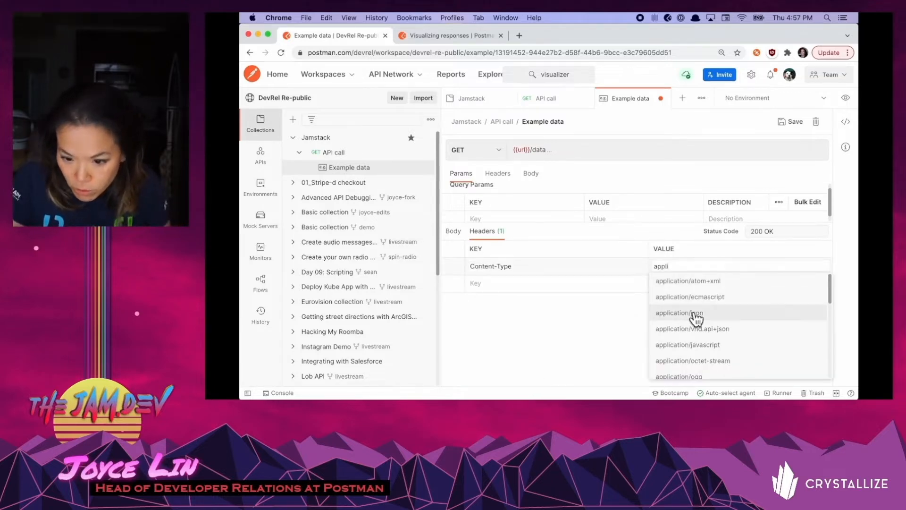
left_click(693, 317)
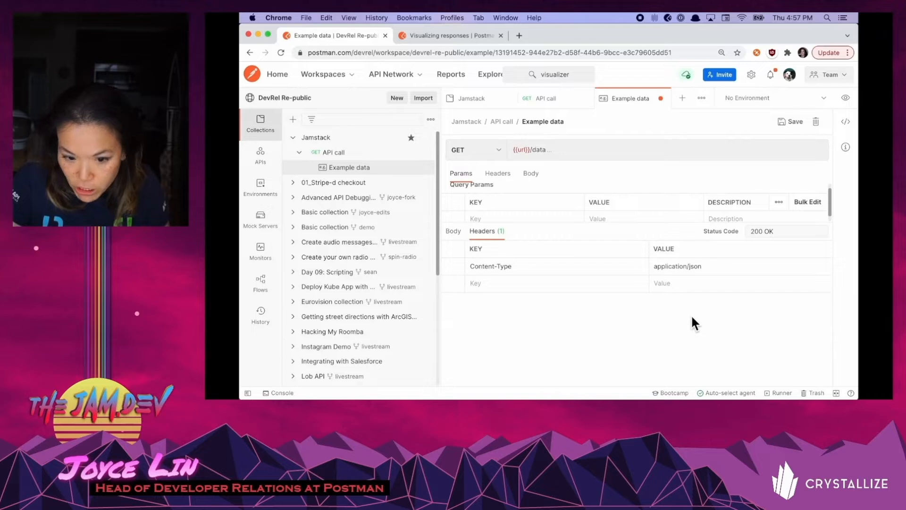
left_click(454, 233)
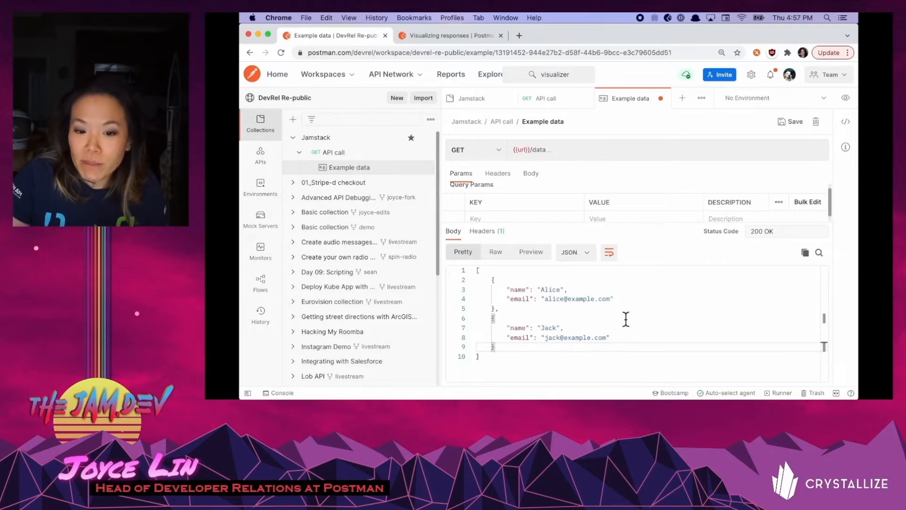
left_click(792, 121)
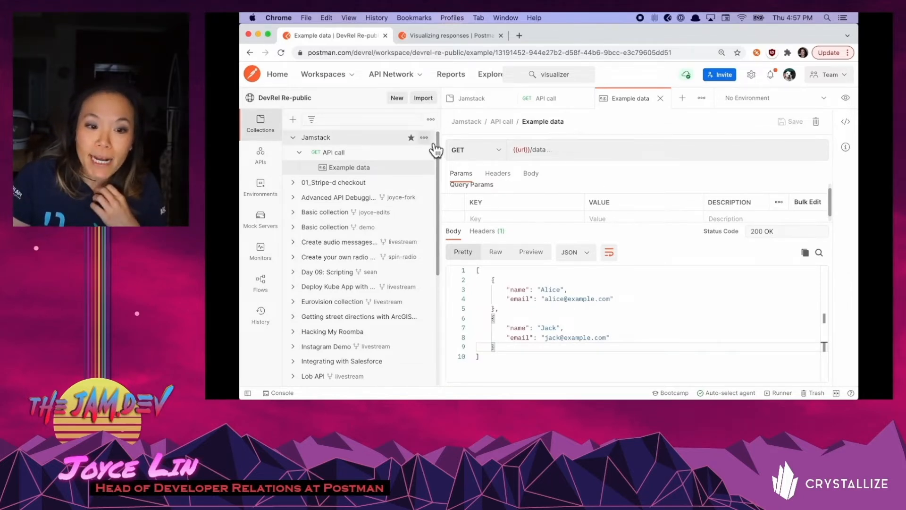
Create a mock server named "Mock data" for the Jamstack collection, with its URL saved as an environment variable
left_click(425, 138)
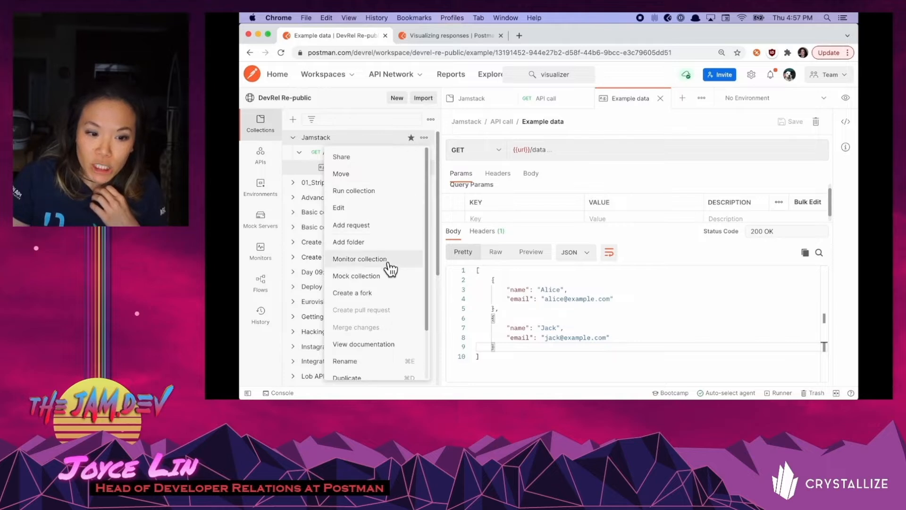
left_click(385, 280)
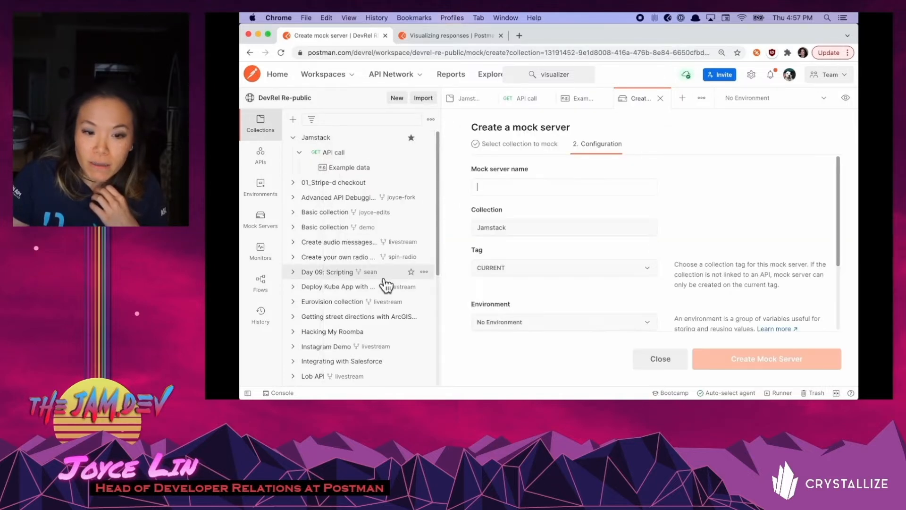
type("Mock data")
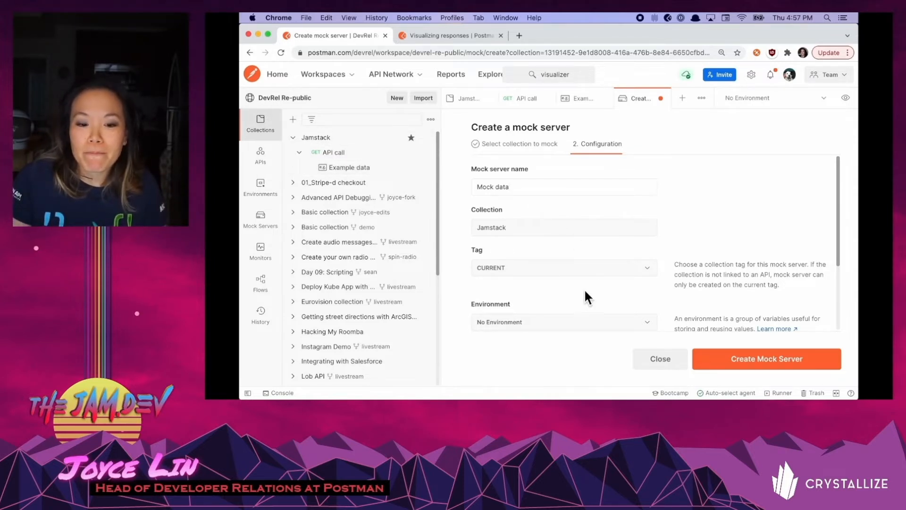
scroll(585, 288, "down", 3)
scroll(586, 290, "down", 1)
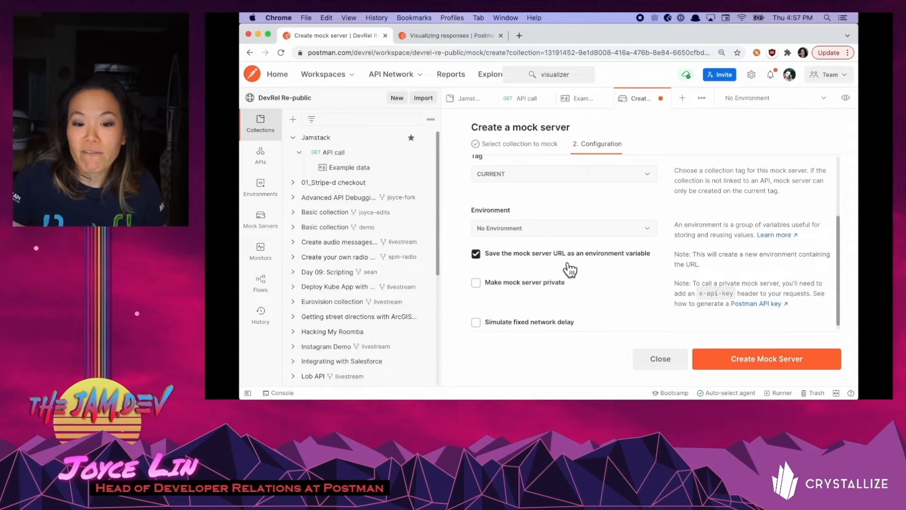
scroll(570, 270, "down", 1)
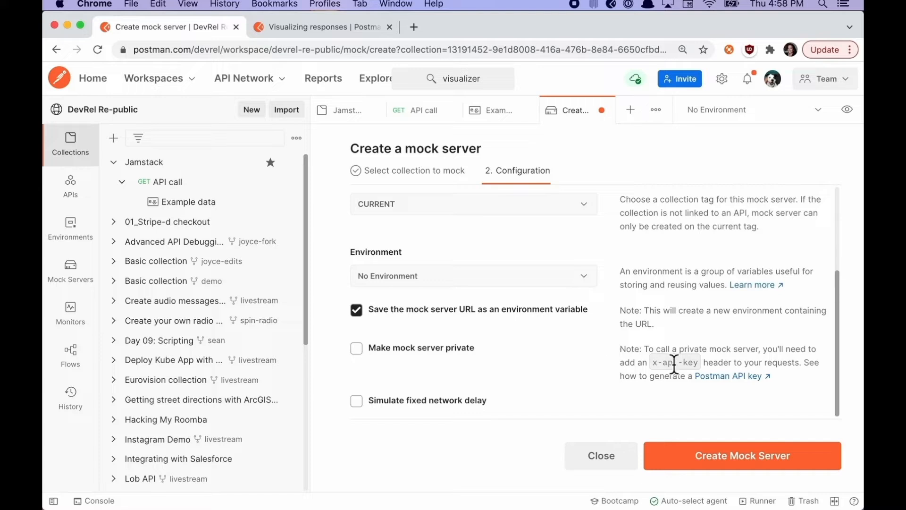
left_click(727, 456)
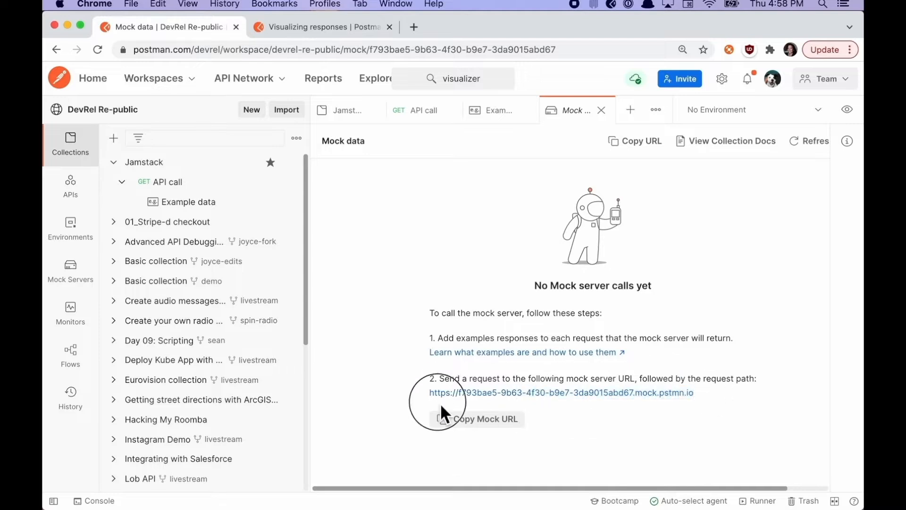
Make Mock data the active environment and review the mock server address stored in its url variable
left_click_drag(440, 404, 413, 395)
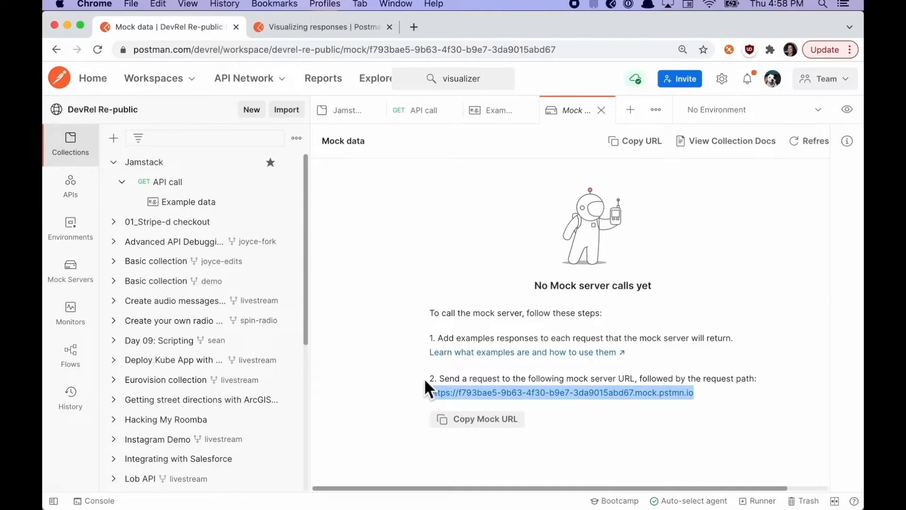
left_click(827, 118)
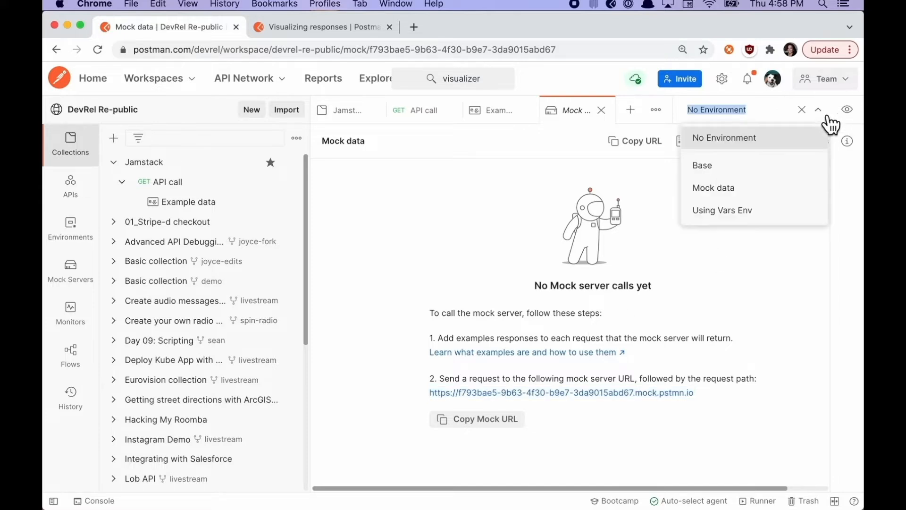
left_click(734, 189)
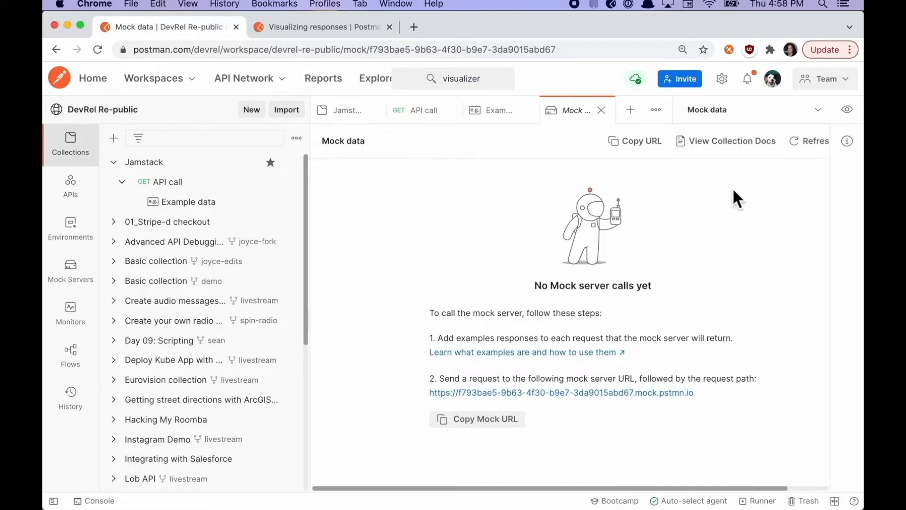
left_click(848, 110)
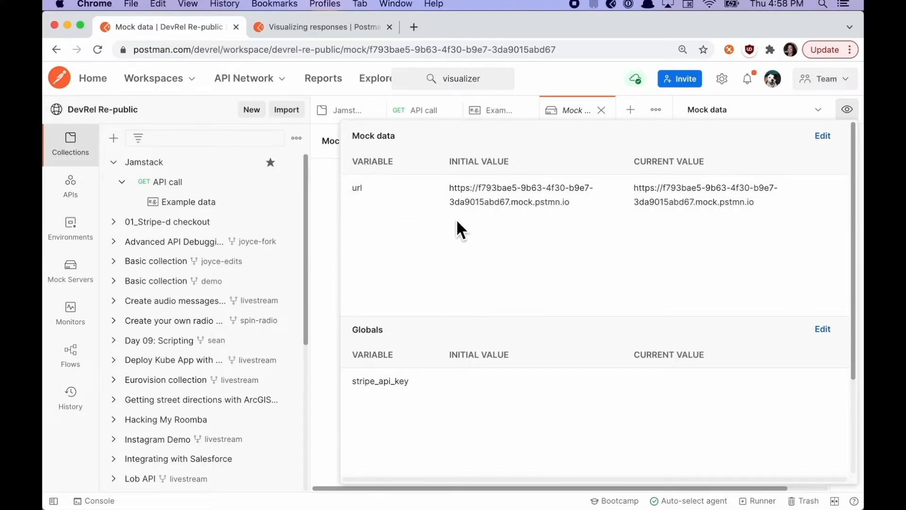
left_click(822, 115)
left_click(824, 115)
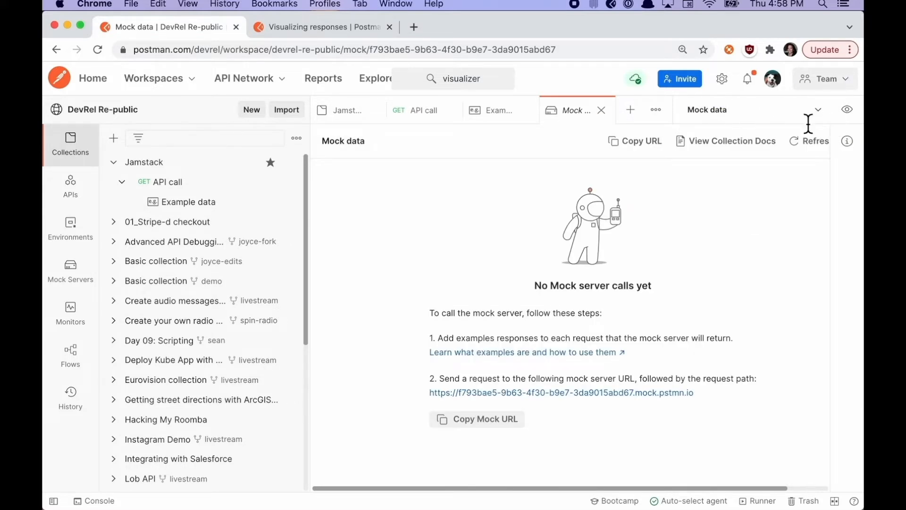
Close the mock server and Example data tabs to return to the API call request, and check what {{url}} resolves to
left_click(604, 112)
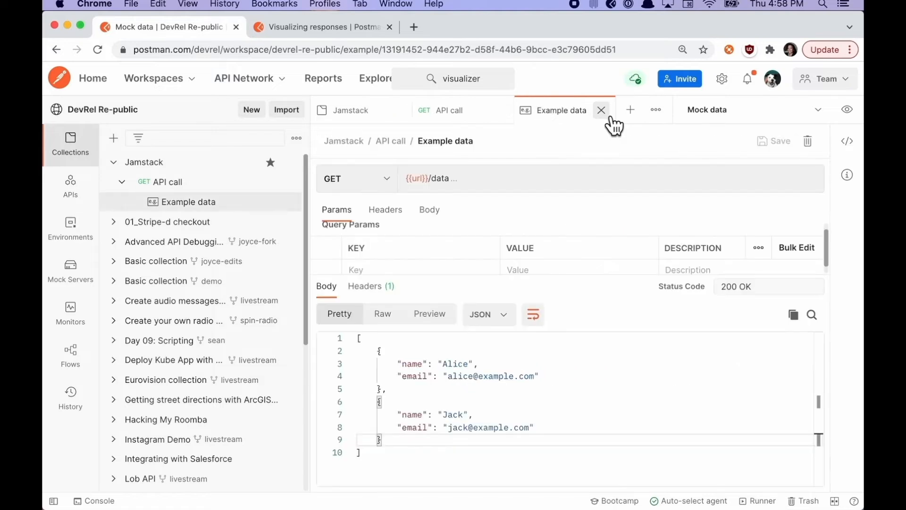
left_click(606, 114)
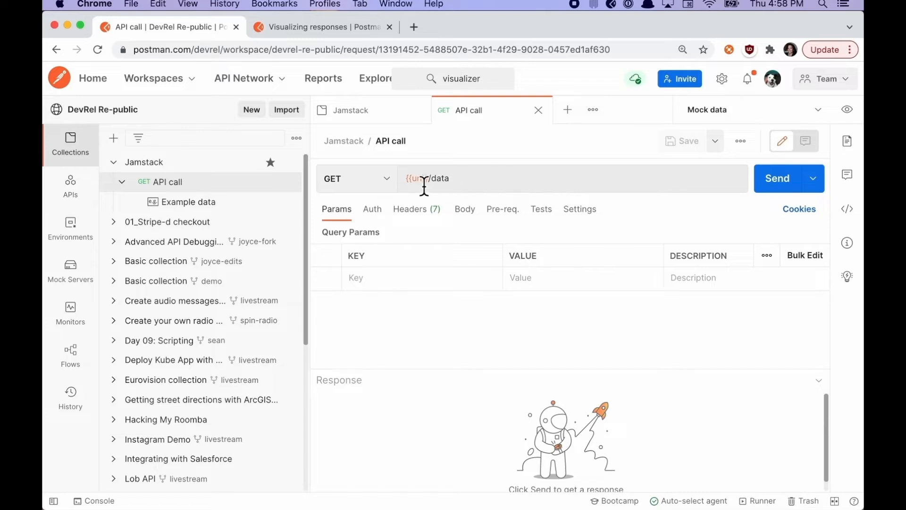
mouse_move(423, 186)
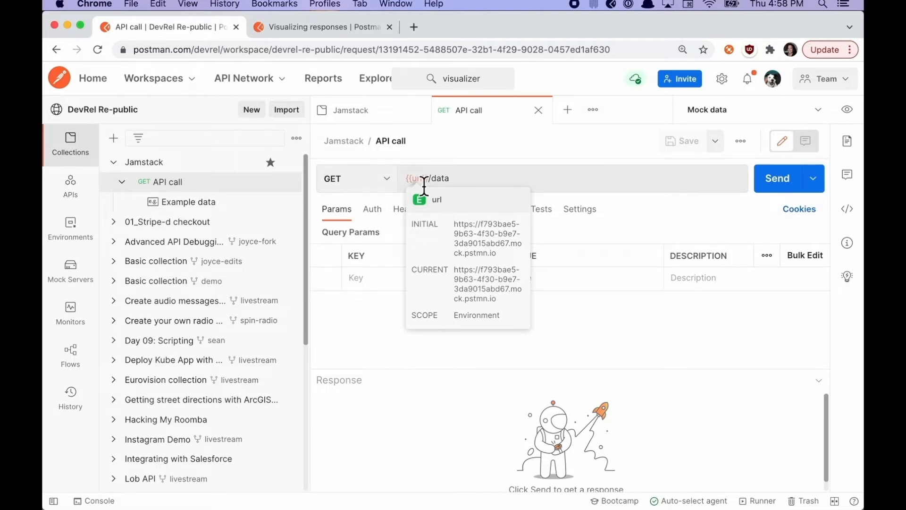
left_click(461, 183)
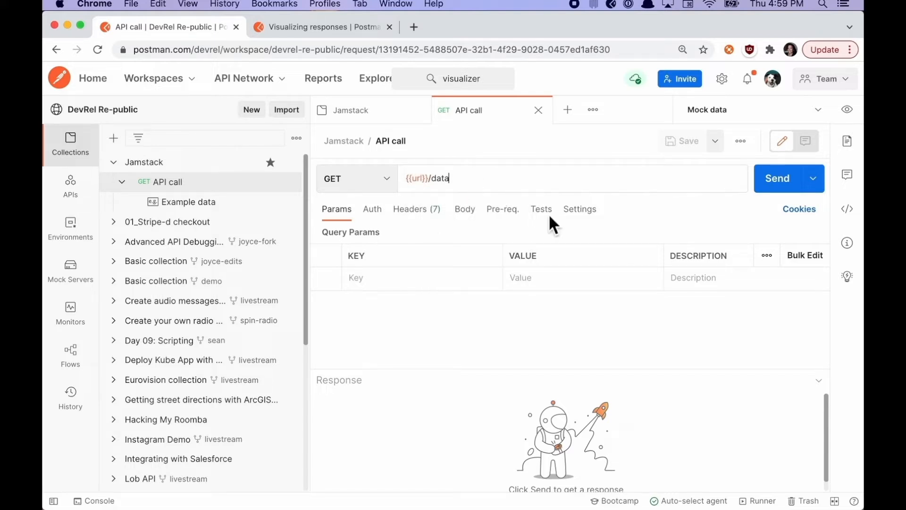
Send the API call request and enlarge the response area to show the whole JSON body
left_click(780, 191)
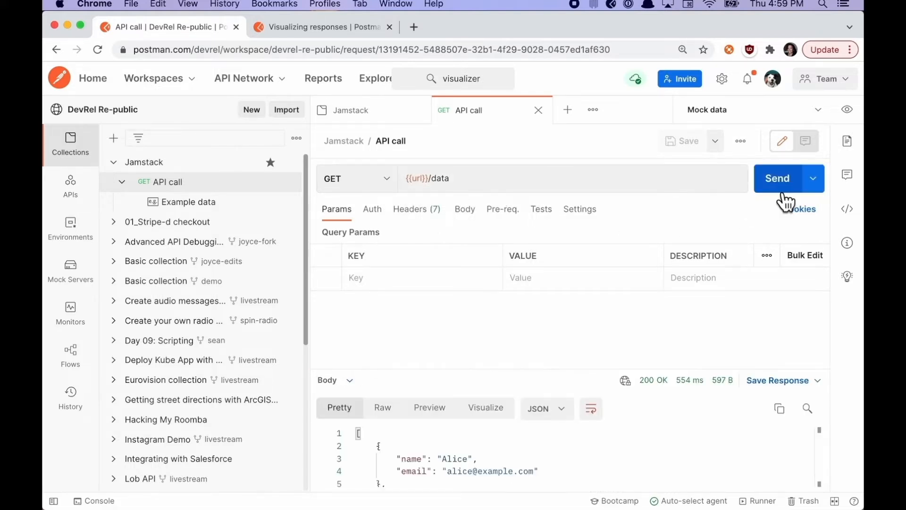
left_click_drag(607, 374, 608, 305)
left_click_drag(548, 303, 549, 247)
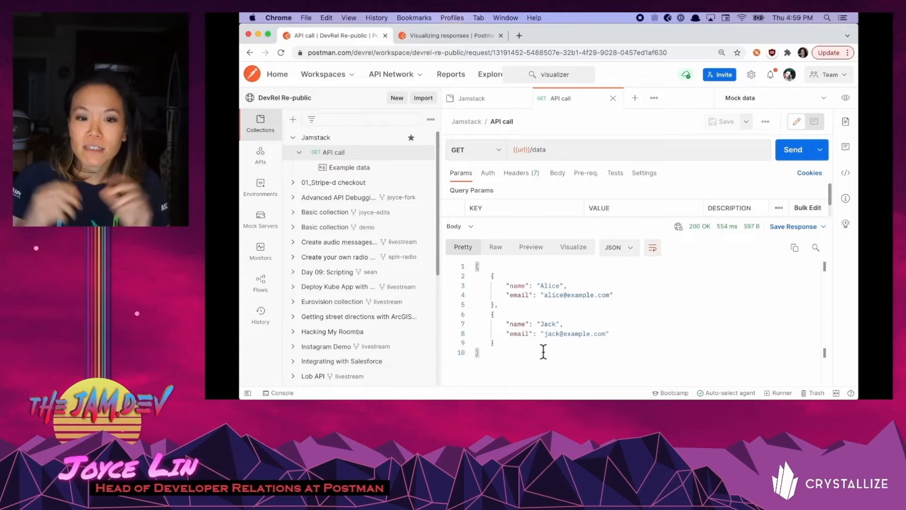
Copy the Handlebars table template code (var template) from the Visualizing responses documentation page
left_click(460, 37)
scroll(653, 251, "down", 5)
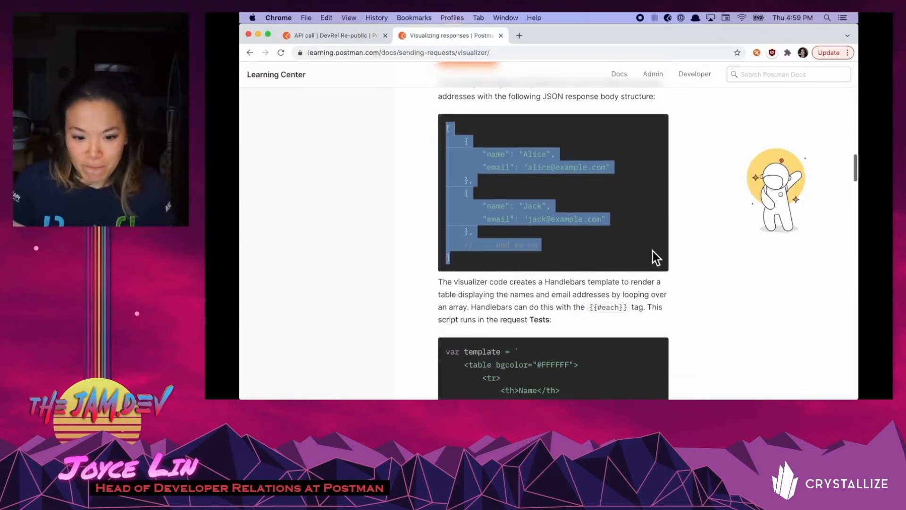
scroll(653, 251, "down", 2)
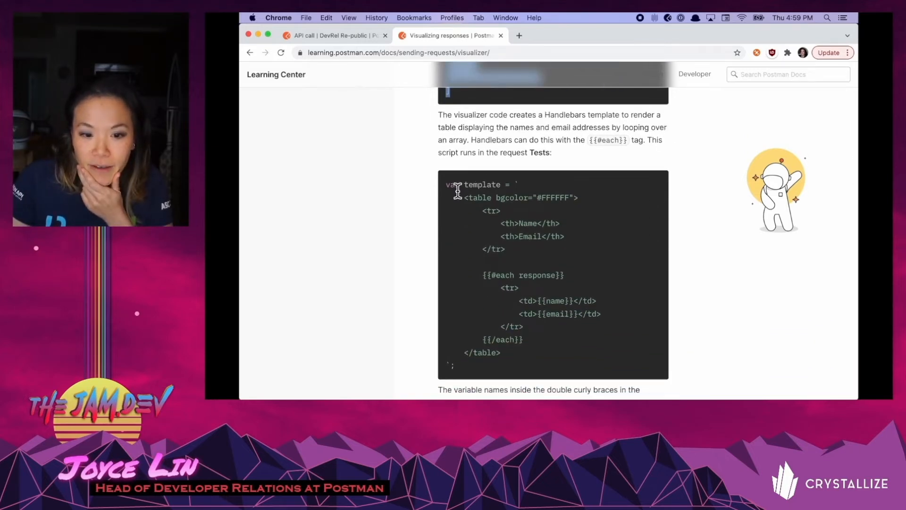
left_click_drag(447, 184, 466, 369)
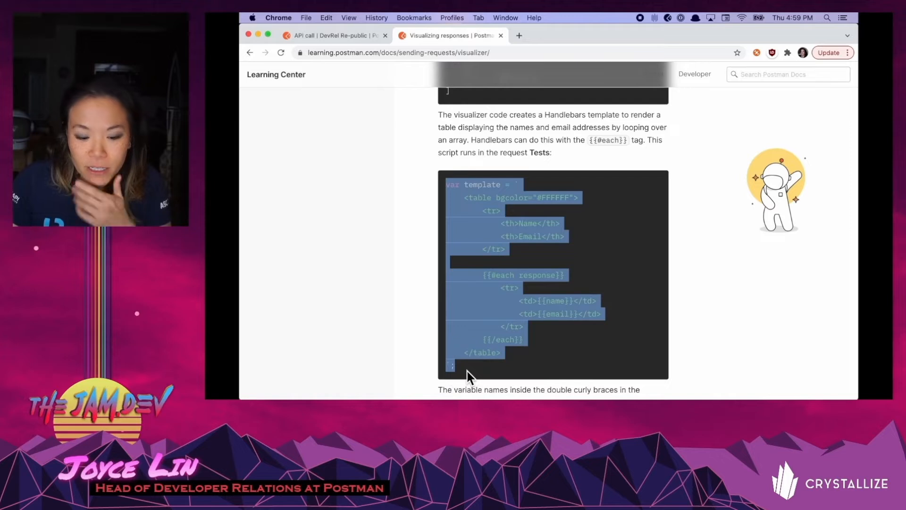
key("super+c")
Paste the copied template into the API call request's Tests script and enlarge the editor to review its {{#each response}} loop
left_click(346, 35)
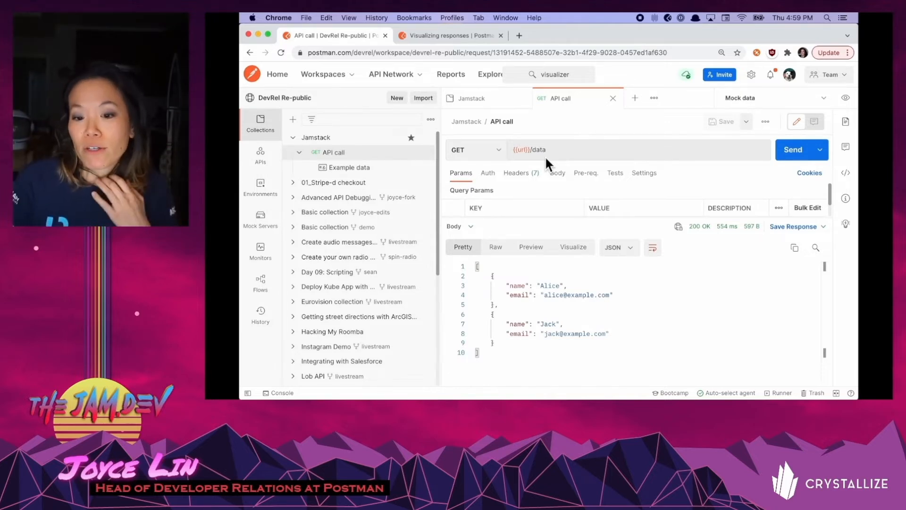
left_click(624, 179)
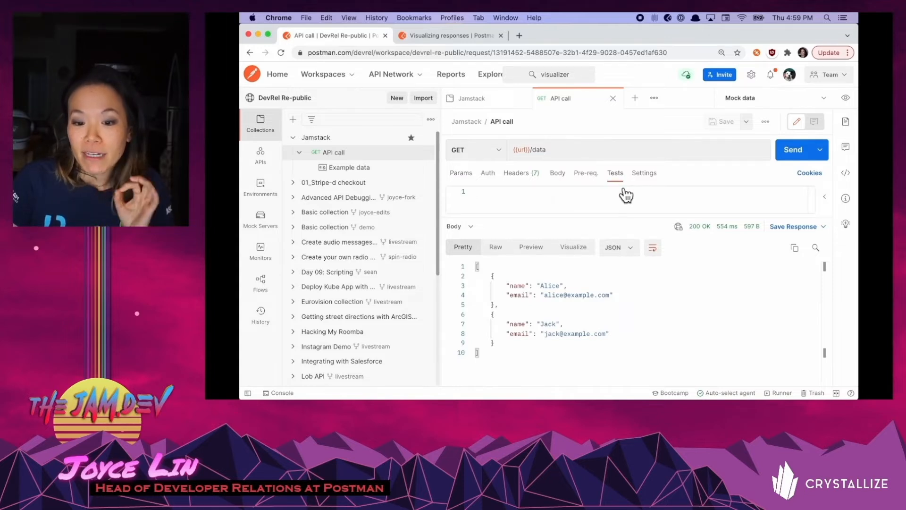
left_click_drag(625, 224, 622, 314)
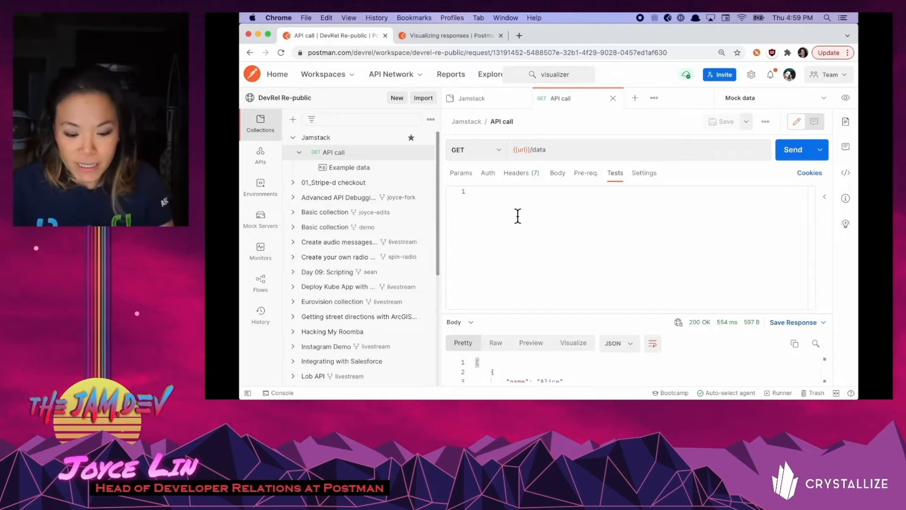
key("super+v")
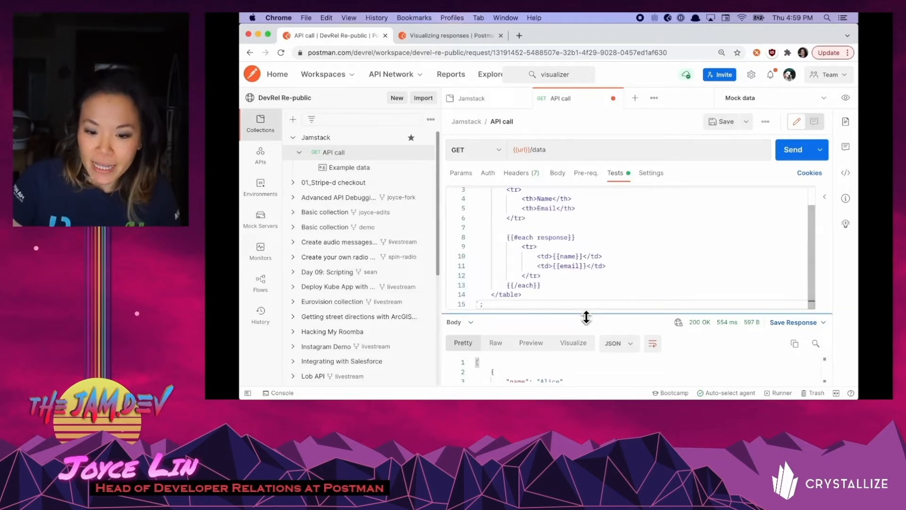
left_click_drag(585, 314, 573, 369)
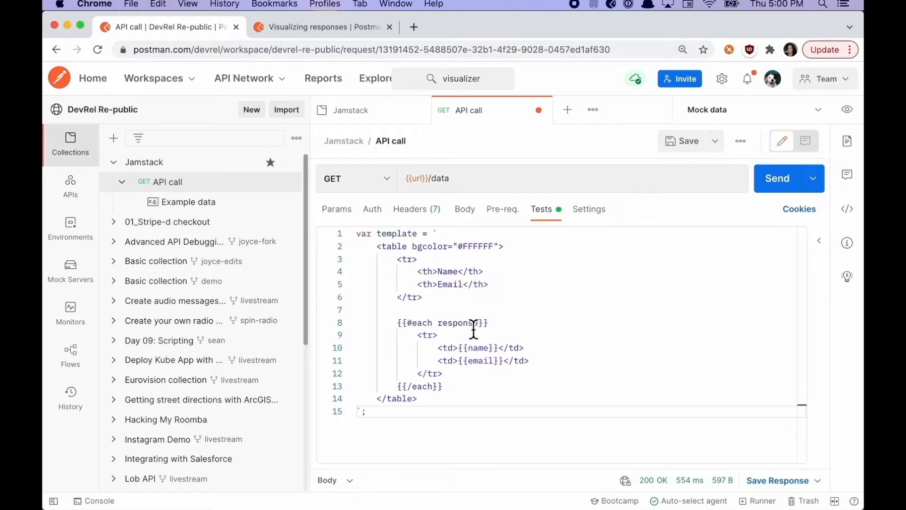
left_click_drag(492, 325, 386, 325)
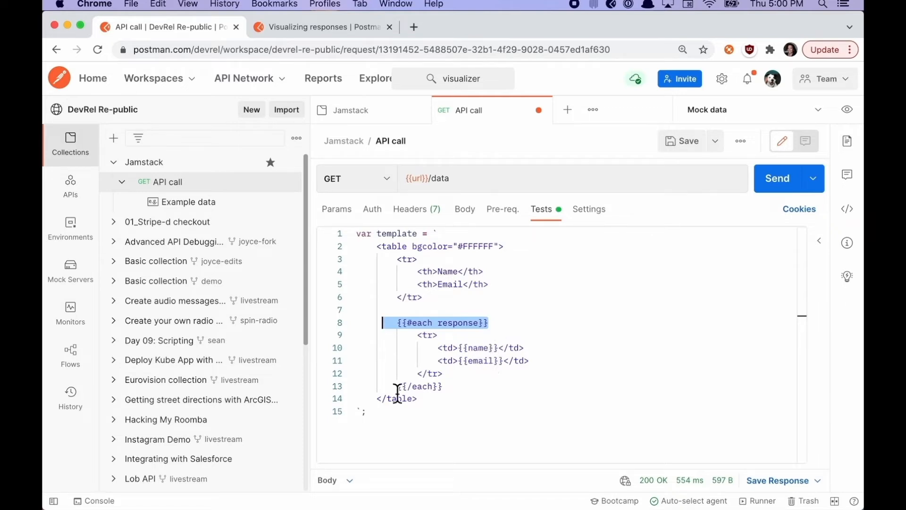
Append the documentation page's "// Set visualizer" snippet with pm.visualizer.set() to the Tests script, one blank line below the template
left_click(377, 416)
key("Return")
key("Return")
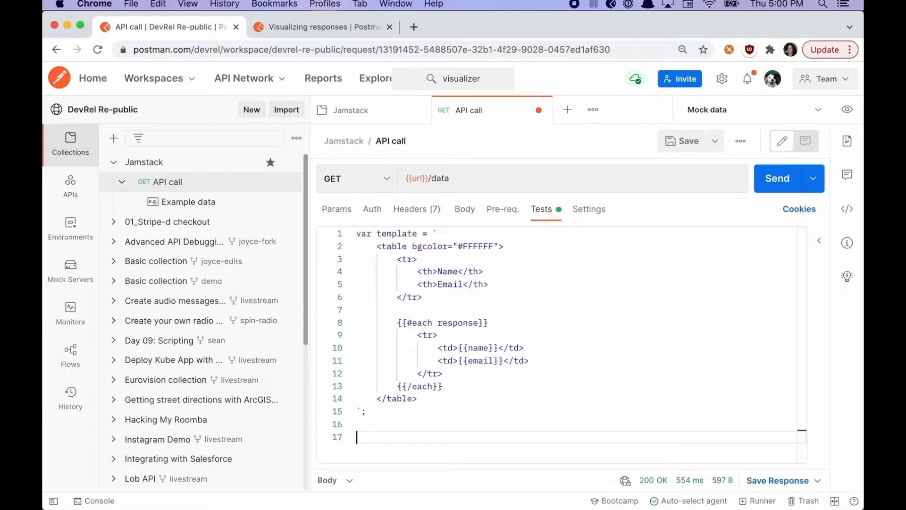
left_click(333, 26)
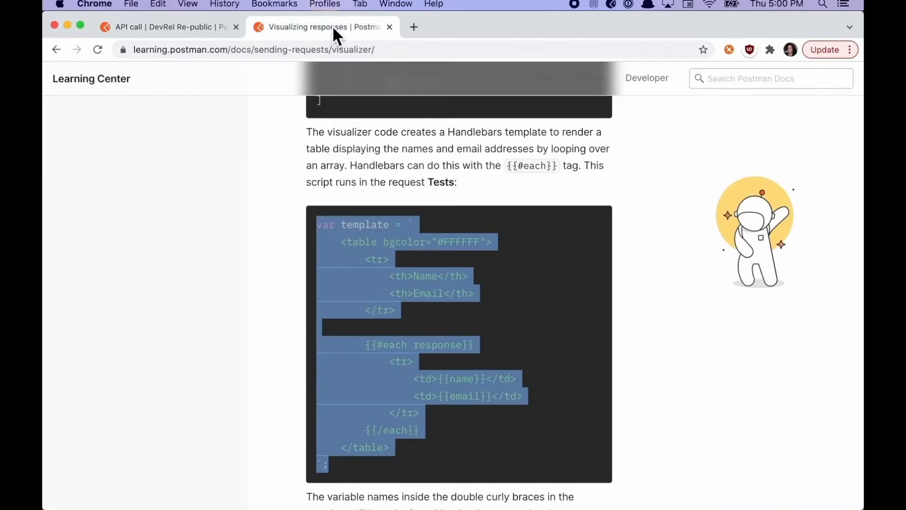
scroll(557, 297, "down", 6)
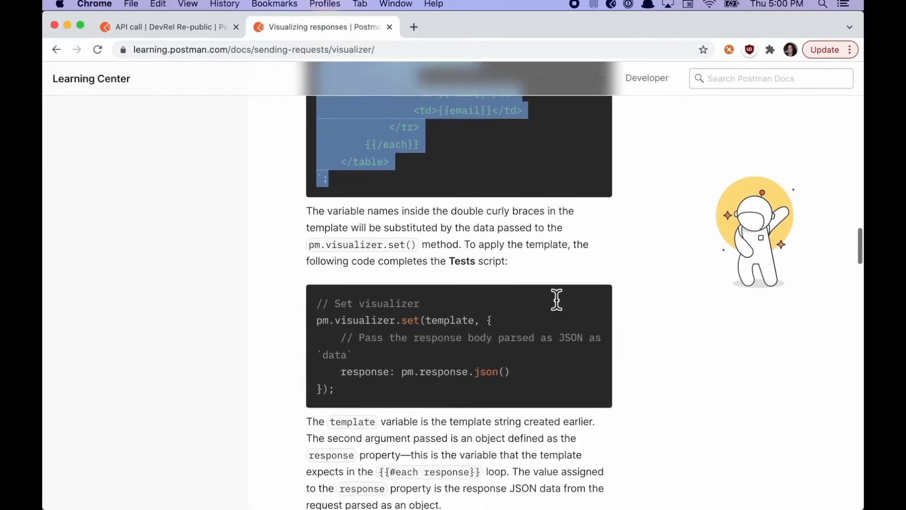
left_click_drag(335, 372, 312, 284)
key("cmd+c")
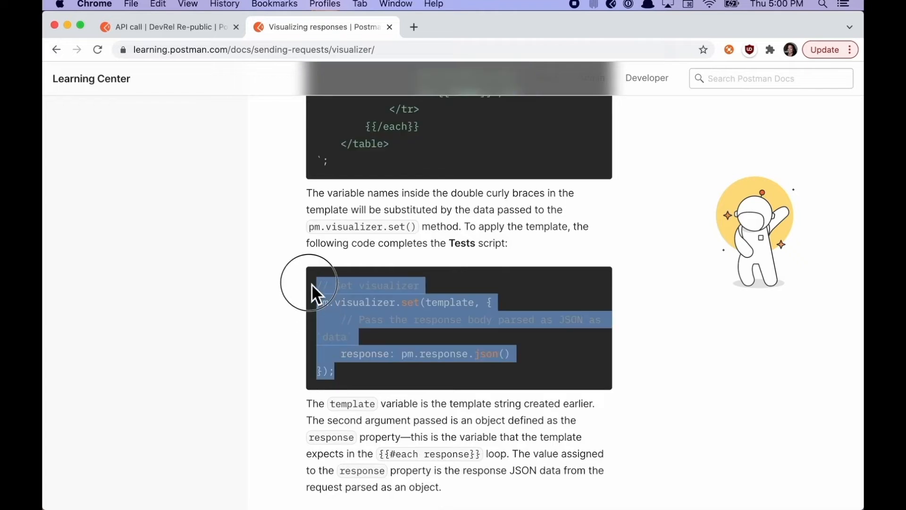
left_click(205, 28)
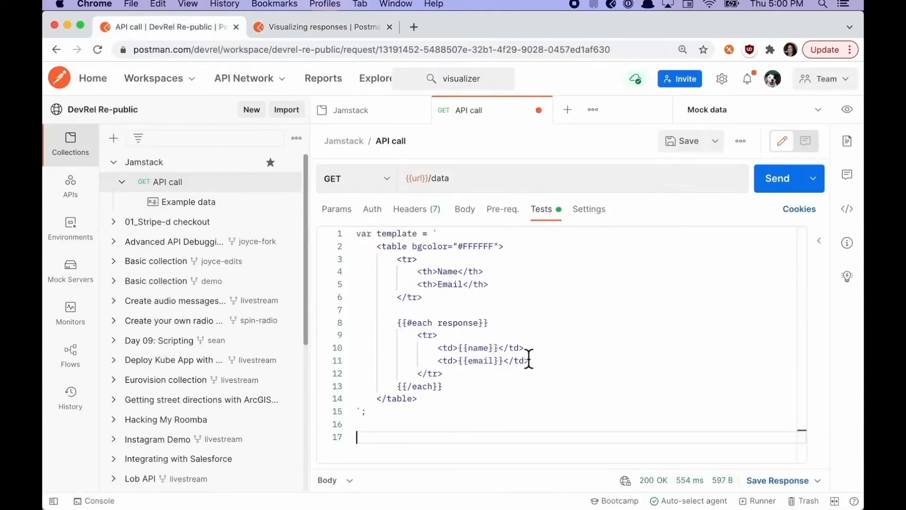
left_click(366, 441)
key("cmd+v")
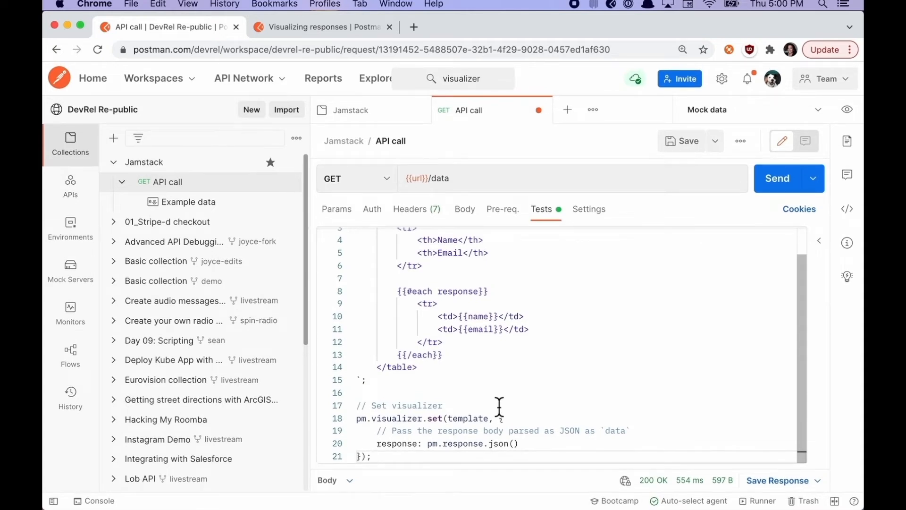
Examine the pm.visualizer.set() call in the Tests script, including its template argument and the pm.response.json() data passed to it
left_click_drag(373, 456, 360, 419)
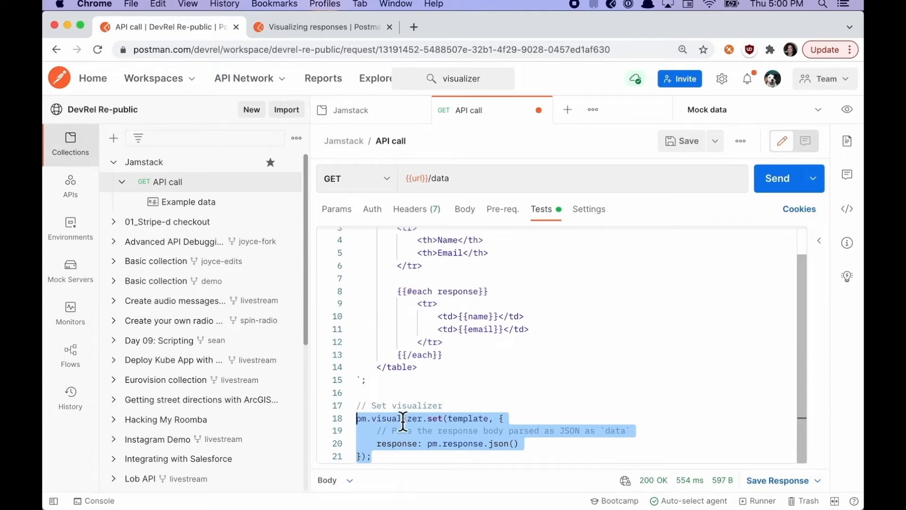
left_click(399, 406)
double_click(361, 419)
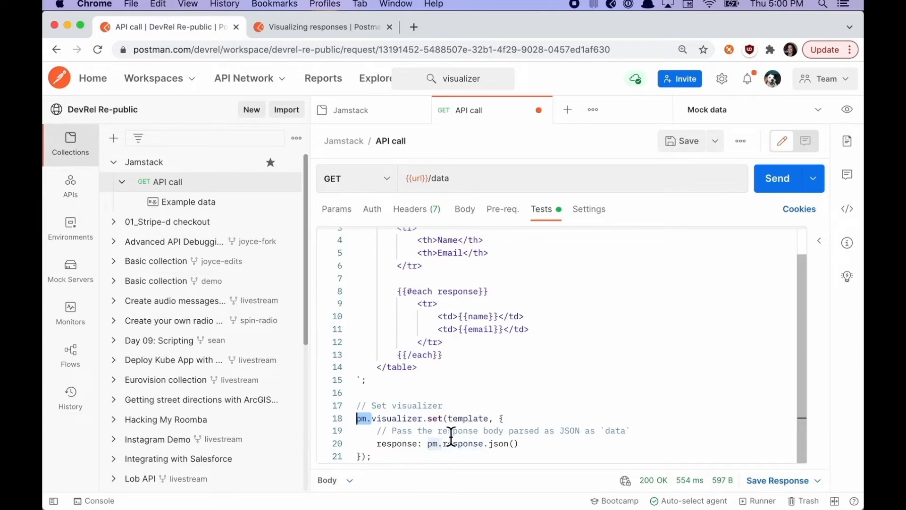
double_click(472, 418)
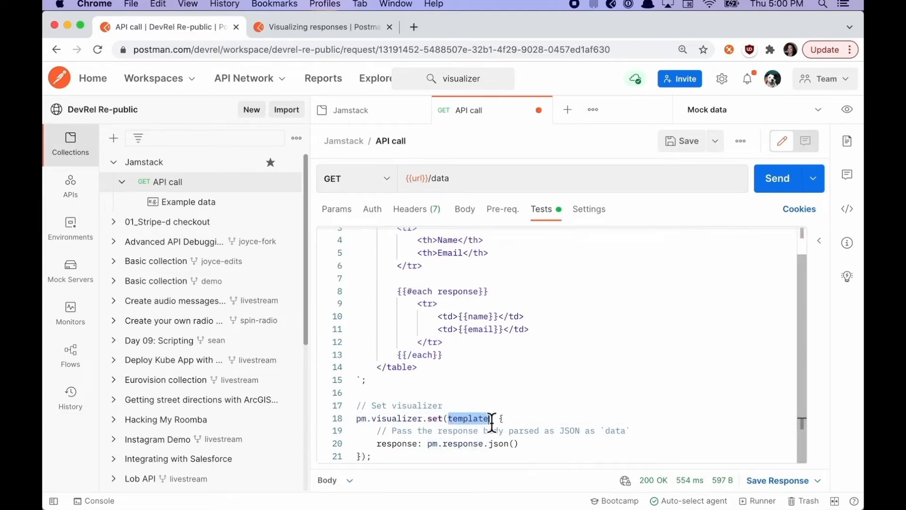
scroll(501, 409, "up", 2)
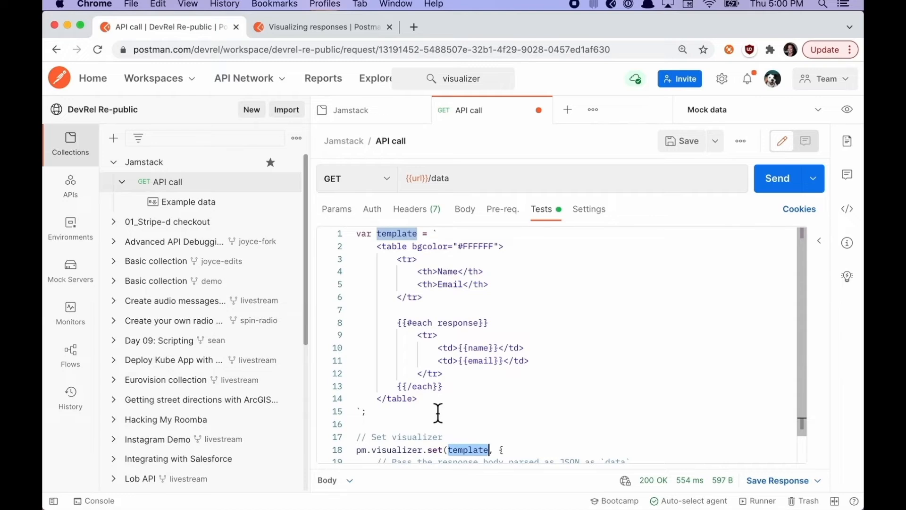
scroll(438, 413, "down", 2)
left_click(502, 418)
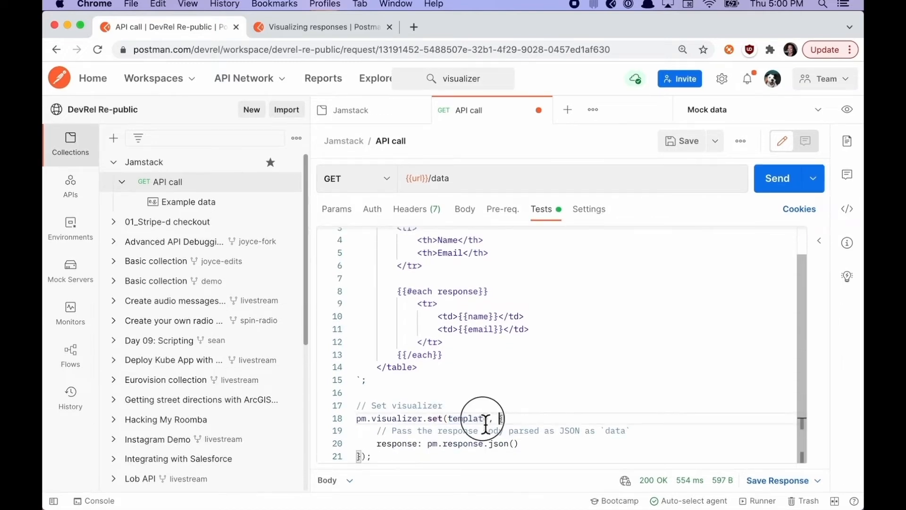
left_click_drag(502, 418, 364, 456)
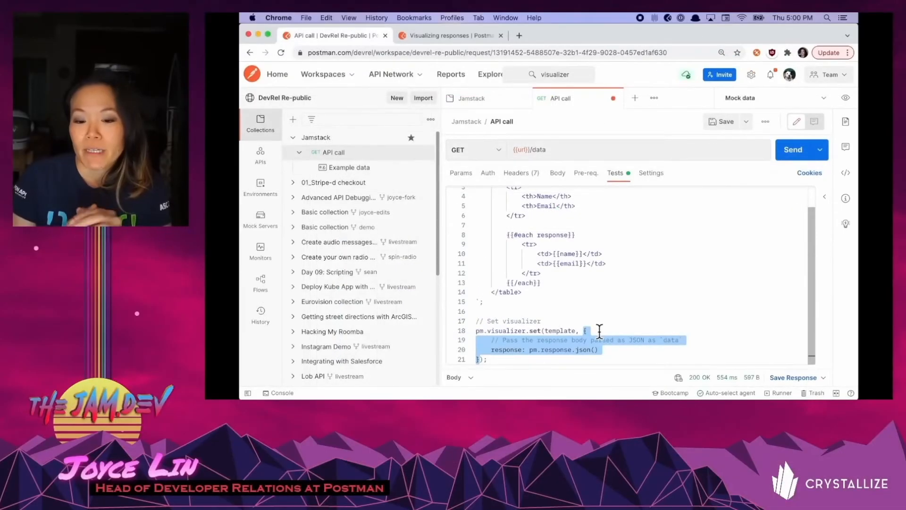
left_click(519, 444)
left_click_drag(529, 350, 602, 351)
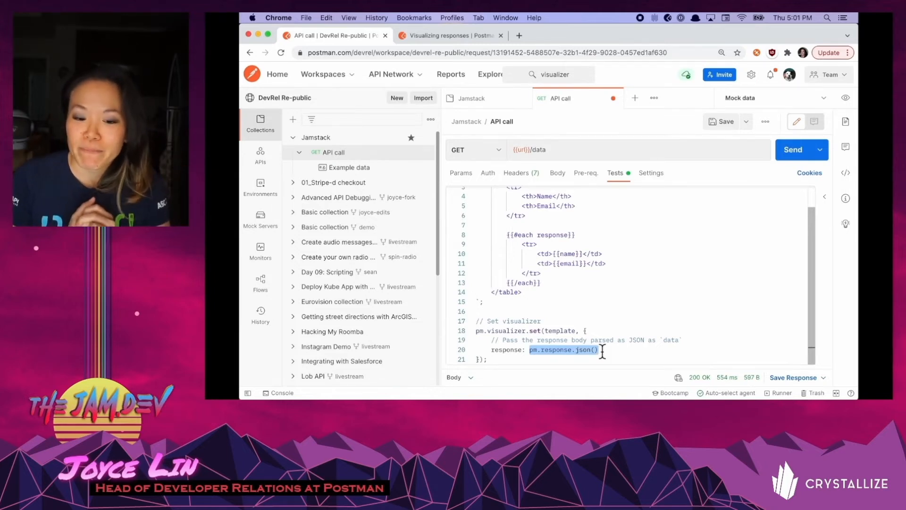
Save the API call request, enlarge the response area and send the request again
left_click(726, 122)
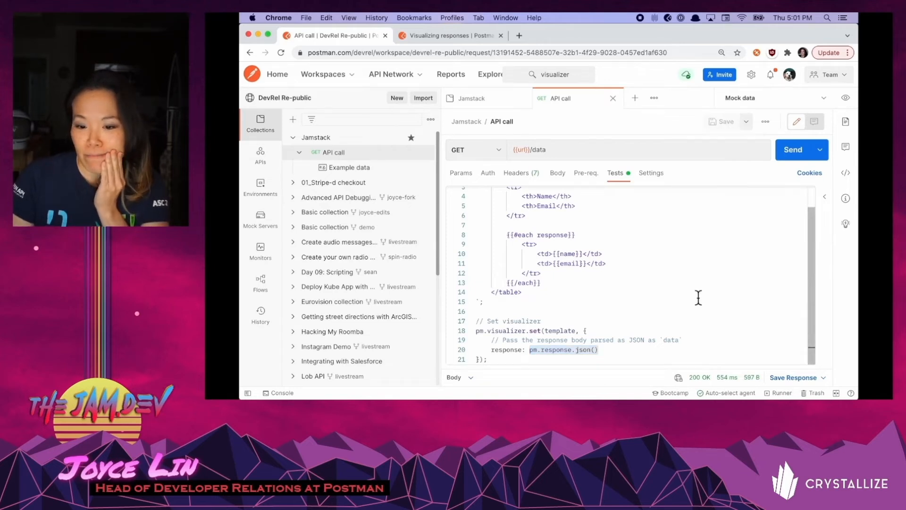
left_click_drag(694, 375, 698, 225)
left_click(792, 150)
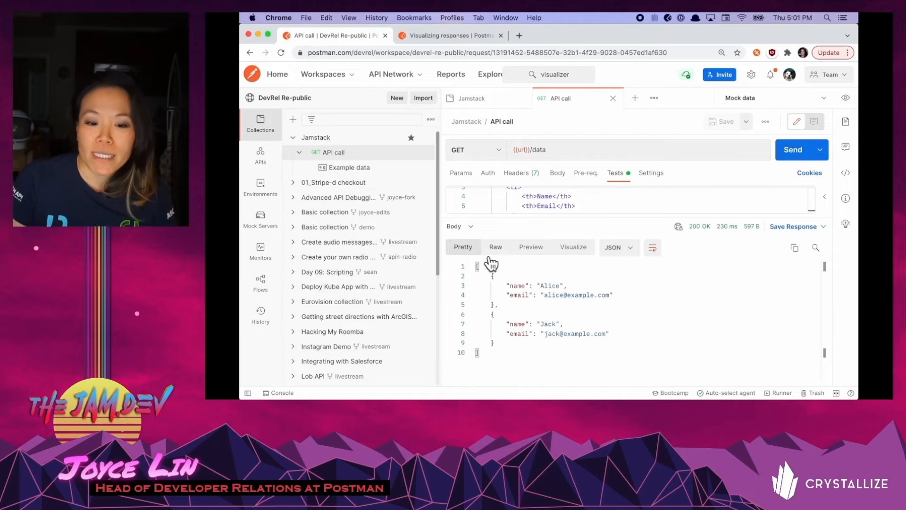
Display the API call response as a rendered table in the Visualize view
left_click(583, 255)
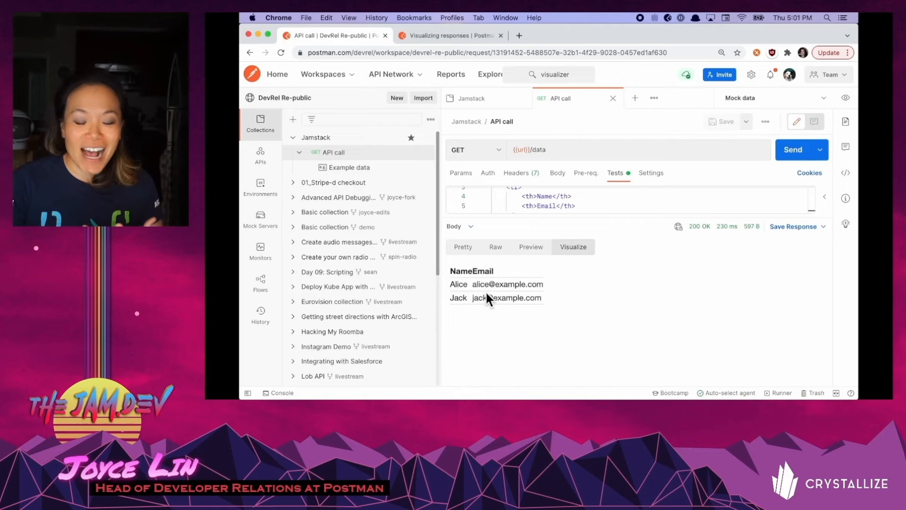
left_click(367, 179)
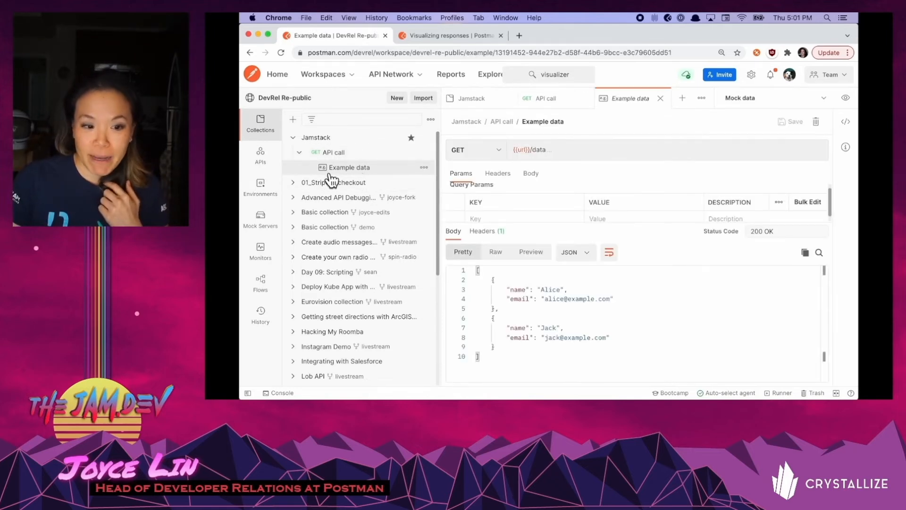
left_click(499, 349)
type(",")
key("Return")
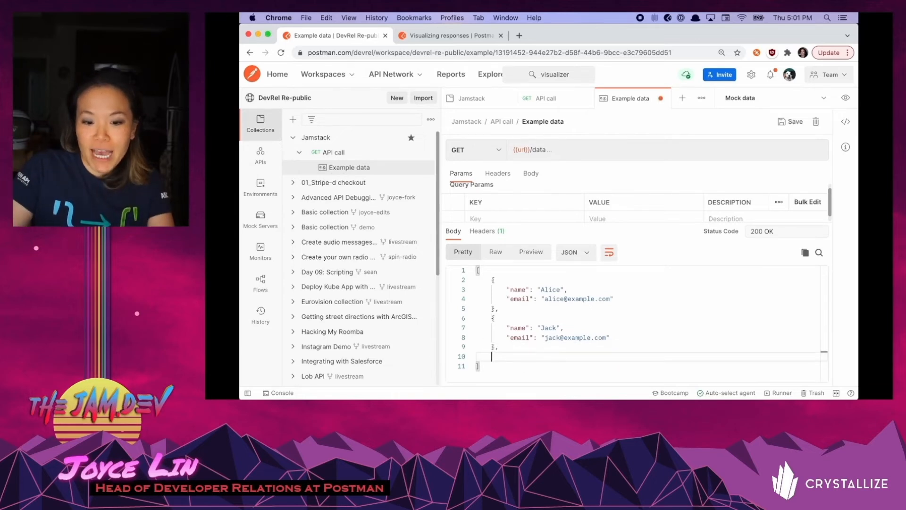
key("BackSpace")
key("BackSpace")
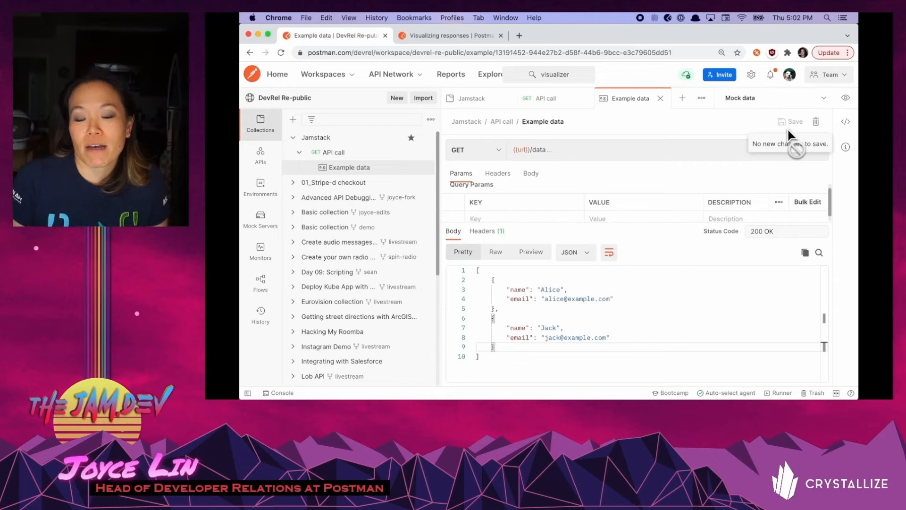
left_click(655, 300)
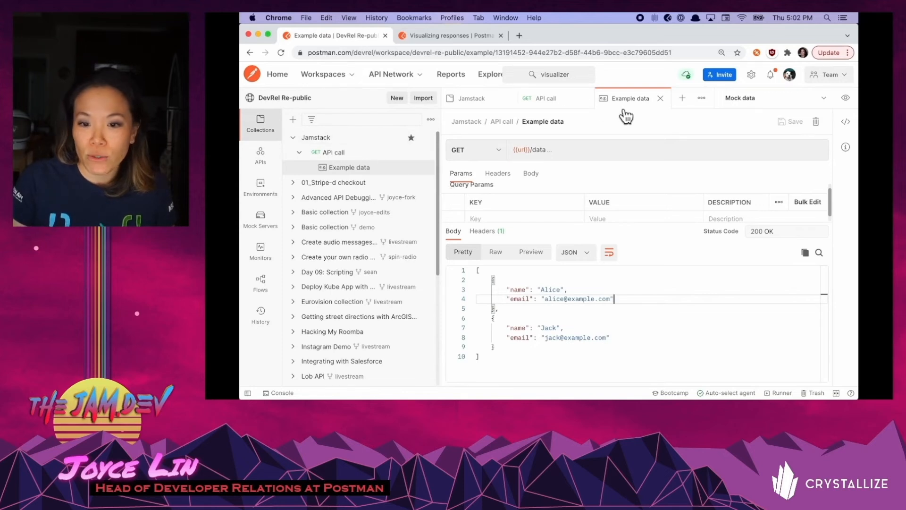
left_click(660, 98)
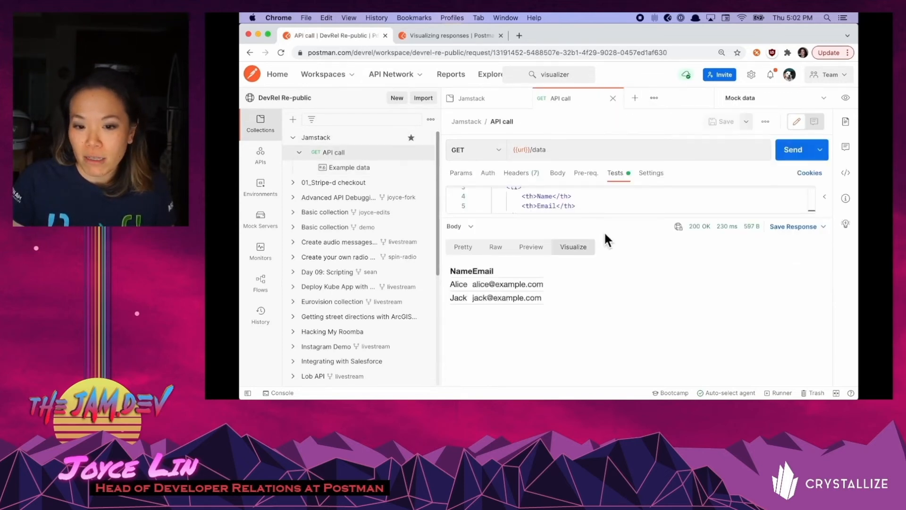
Enlarge the Tests editor, show the response as Pretty JSON and examine the mock server URL in the request's cURL code snippet
left_click_drag(609, 218, 601, 295)
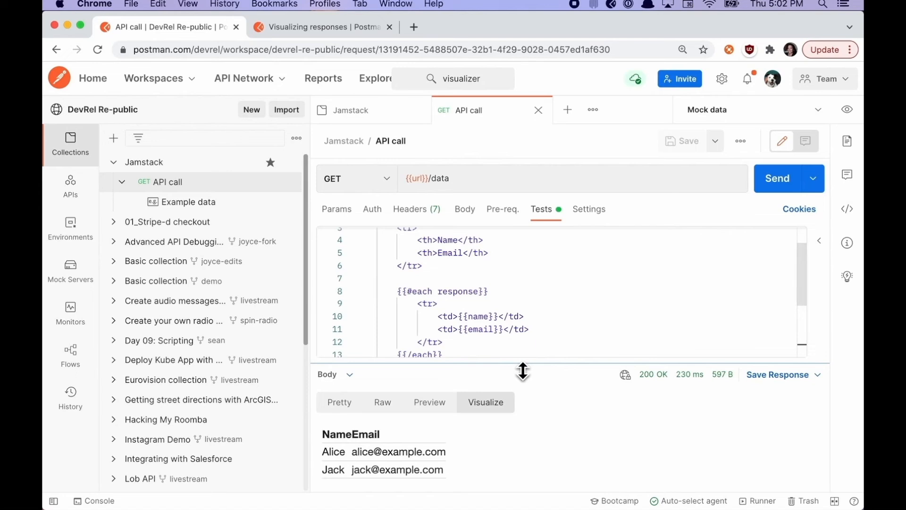
left_click(343, 405)
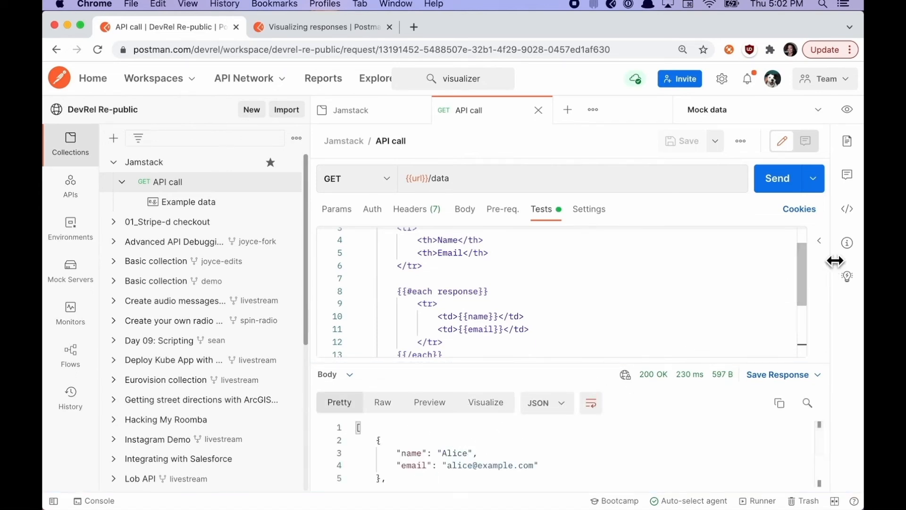
left_click(854, 218)
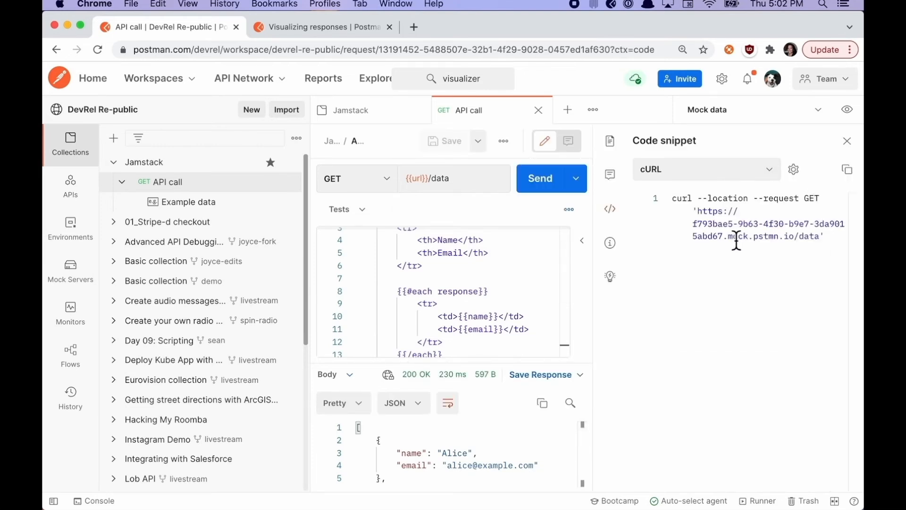
left_click_drag(834, 239, 683, 191)
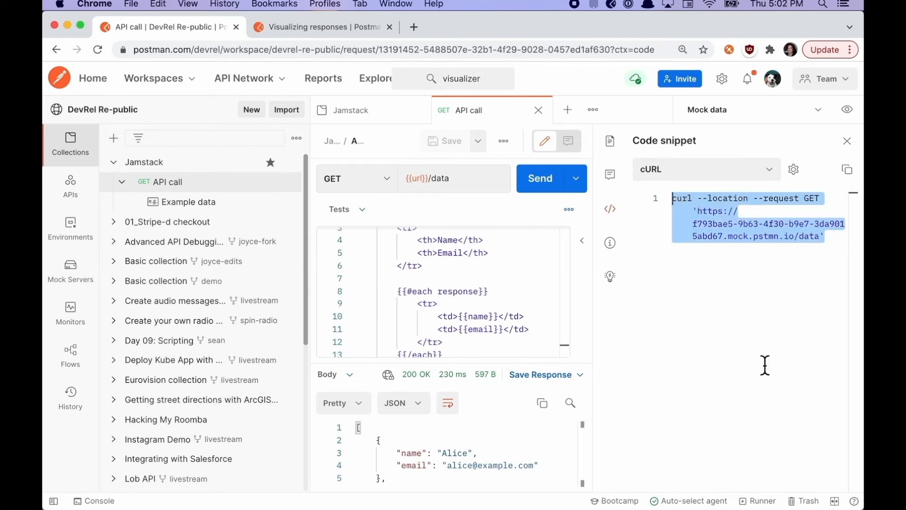
left_click(748, 302)
left_click_drag(699, 211, 822, 242)
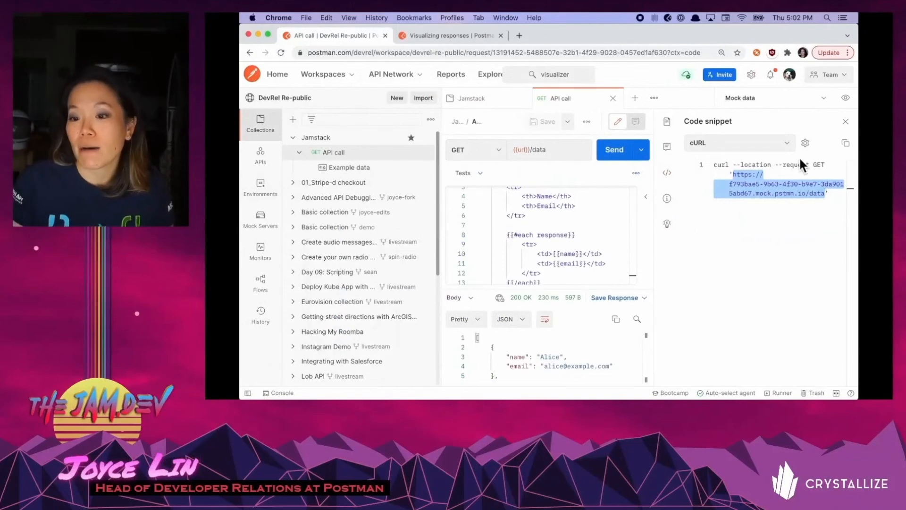
Browse the languages available for the request's code snippet, keep cURL and close the snippet
left_click(777, 176)
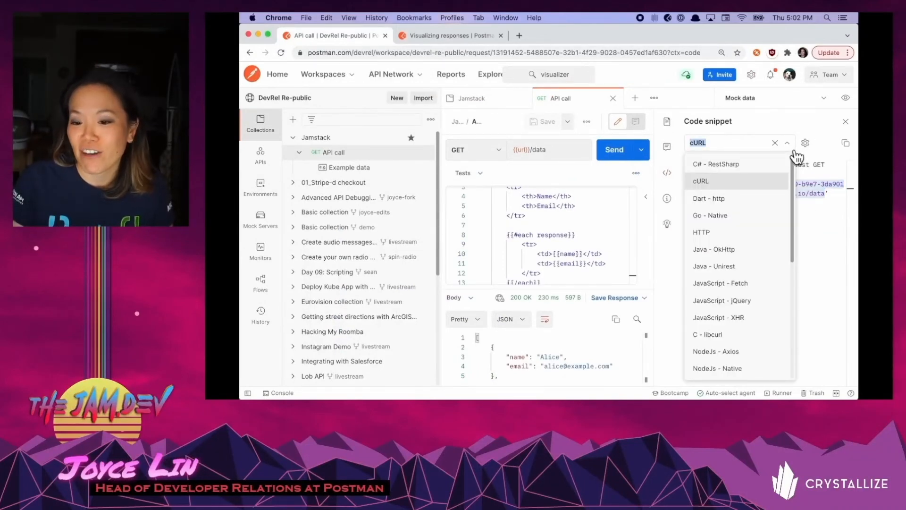
scroll(750, 249, "down", 1)
scroll(751, 250, "down", 4)
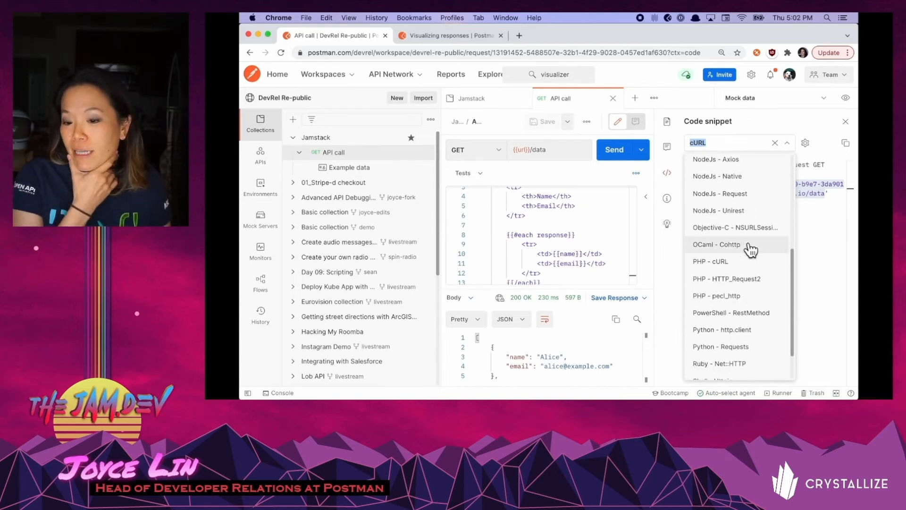
left_click(836, 246)
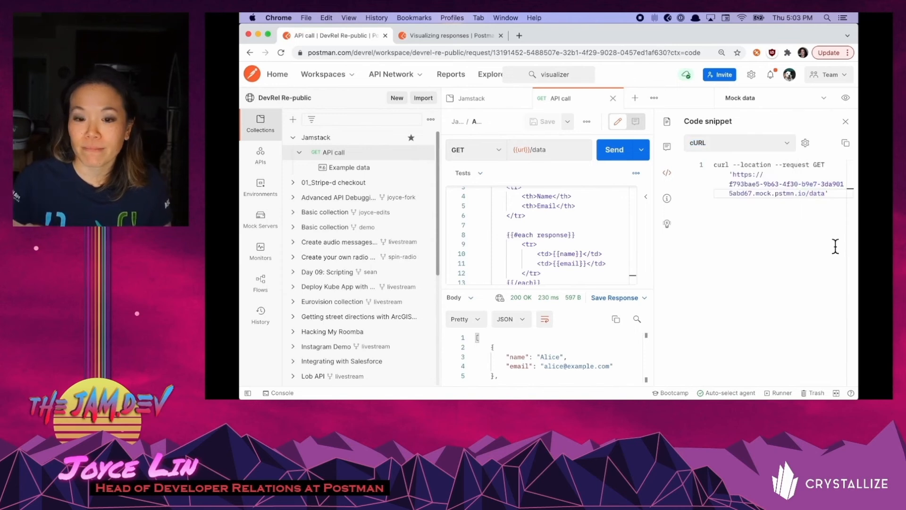
left_click(845, 121)
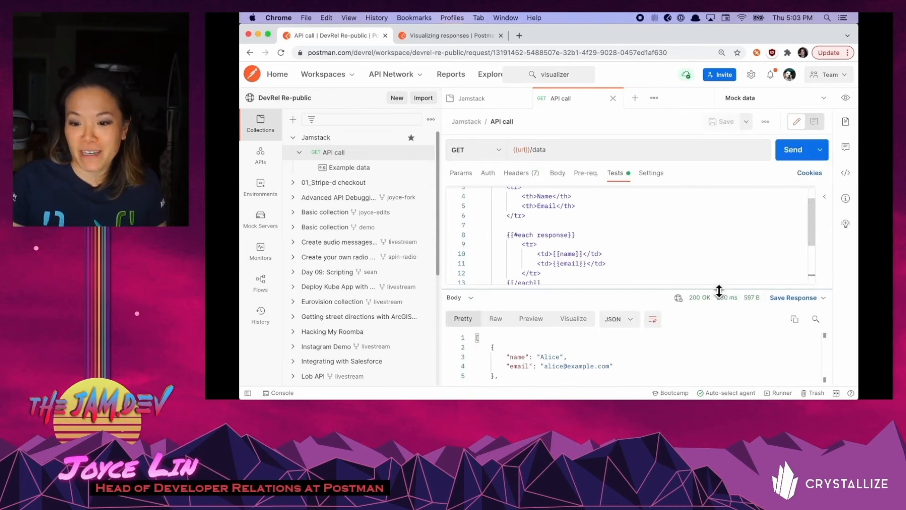
Return the response to the Visualize view and review the HTML table template in an enlarged Tests editor
left_click(584, 319)
left_click_drag(638, 287, 624, 317)
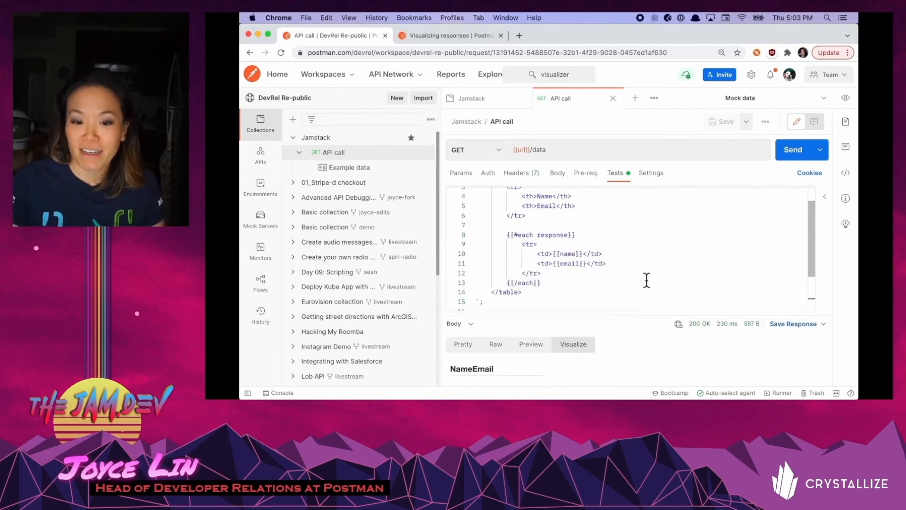
scroll(647, 280, "up", 2)
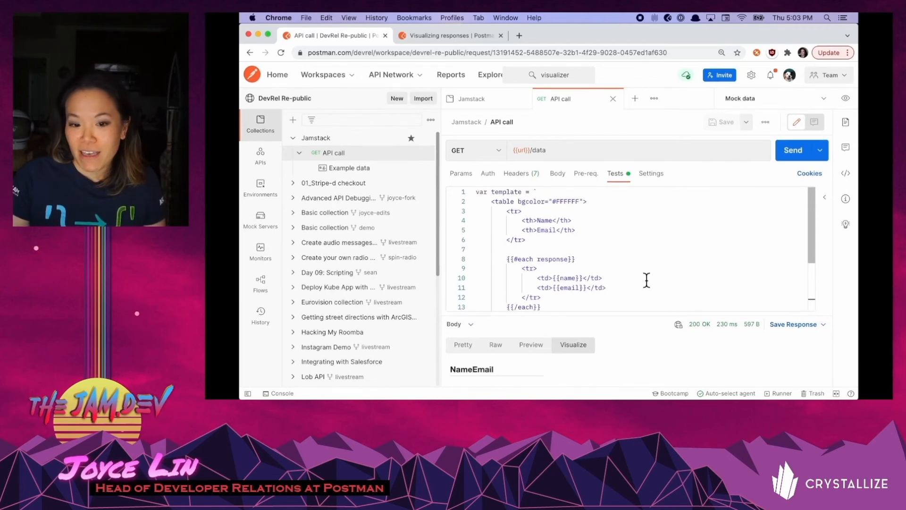
left_click_drag(493, 205, 538, 241)
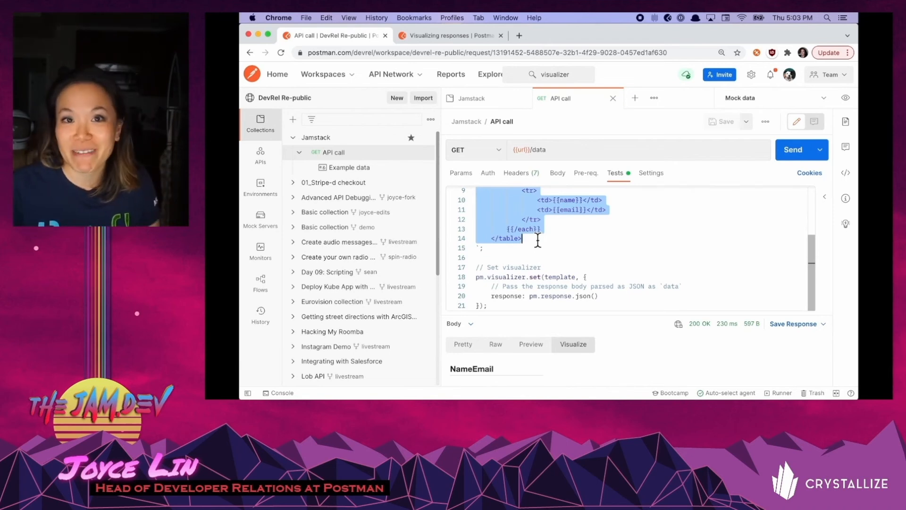
left_click(536, 241)
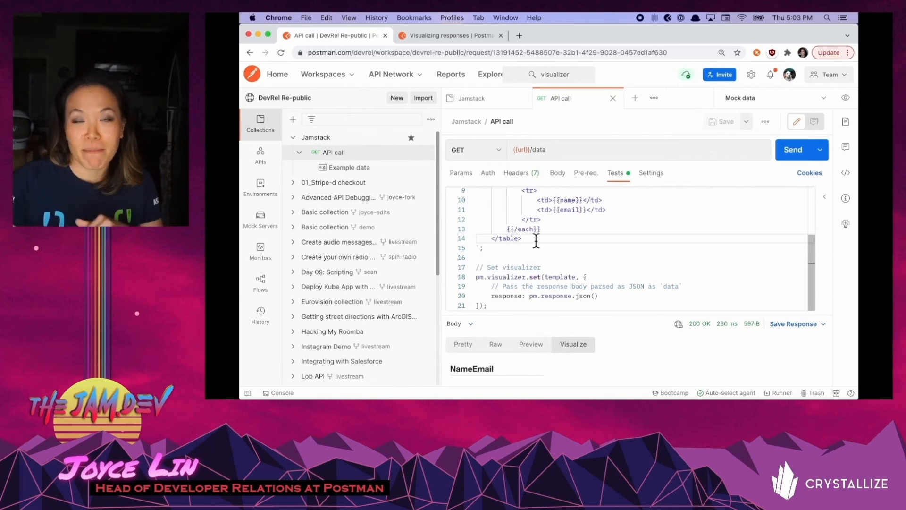
Search all of Postman for "visualizer"
left_click(576, 75)
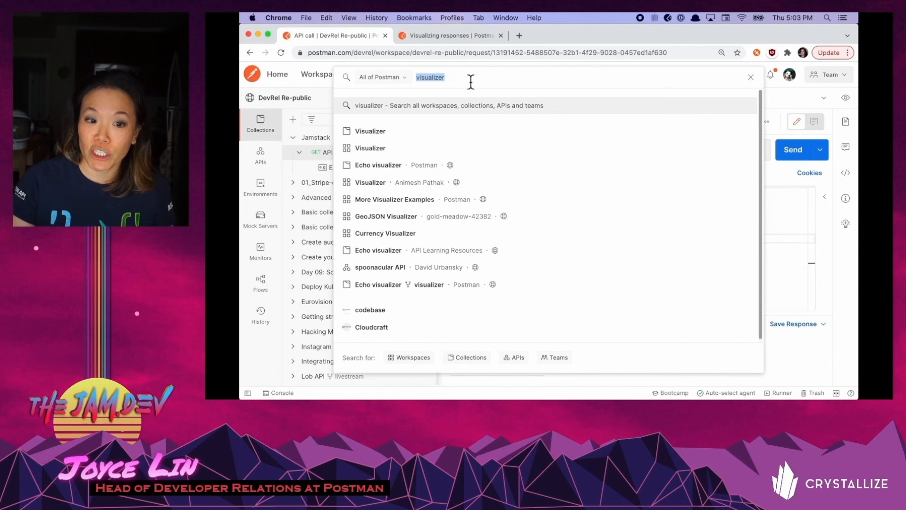
key("Return")
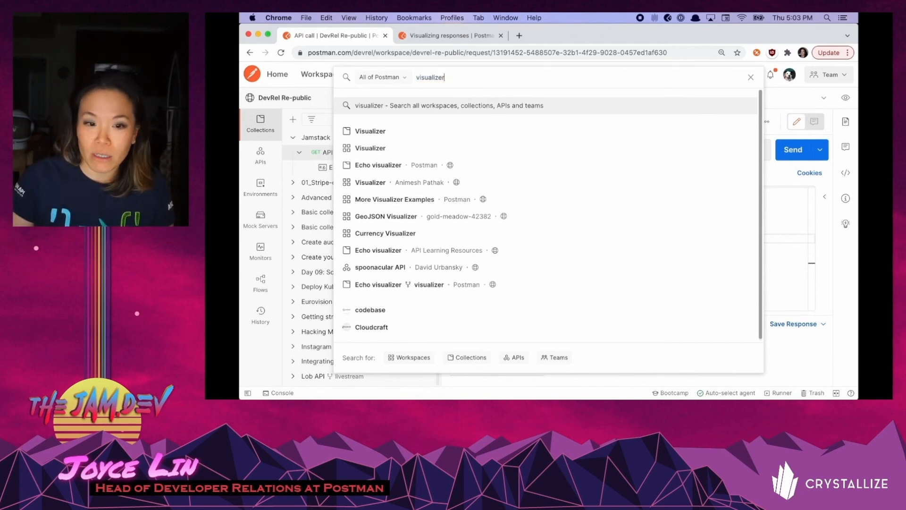